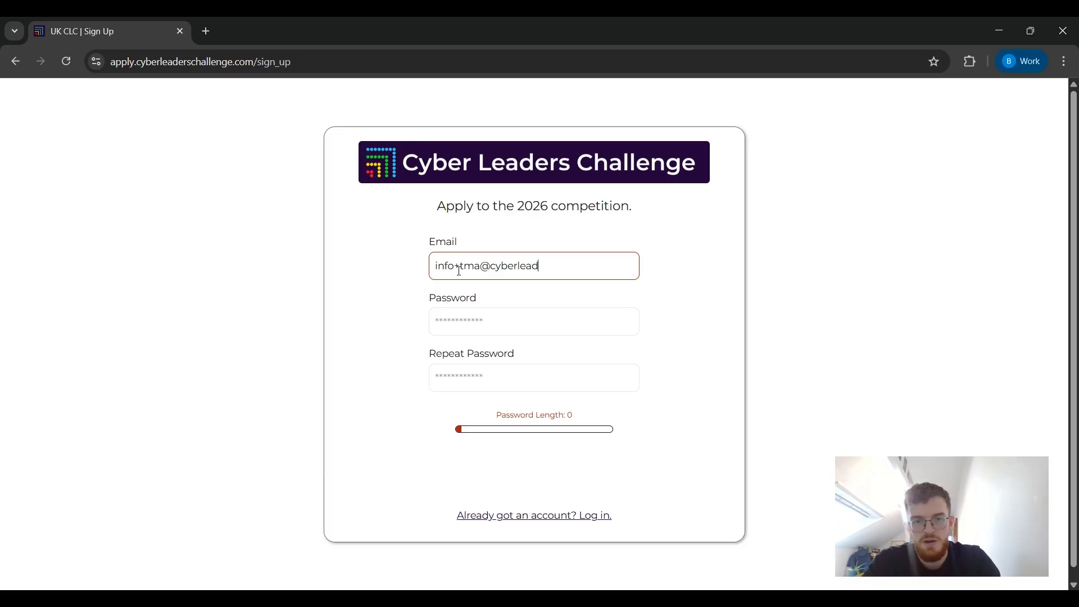
Type the last part of the team's e-mail address into the sign-up form's Email field.
{"action": "type", "text": "ersch"}
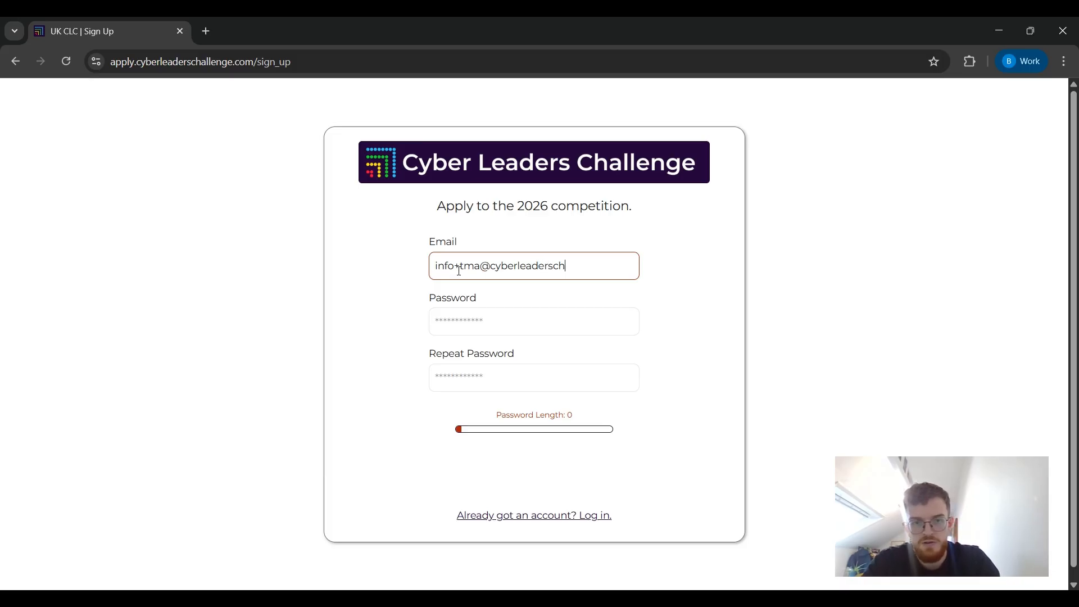
{"action": "type", "text": "allenge.com"}
Enter the same 12-character password in Password and Repeat Password, then sign up.
{"action": "key", "text": "Tab"}
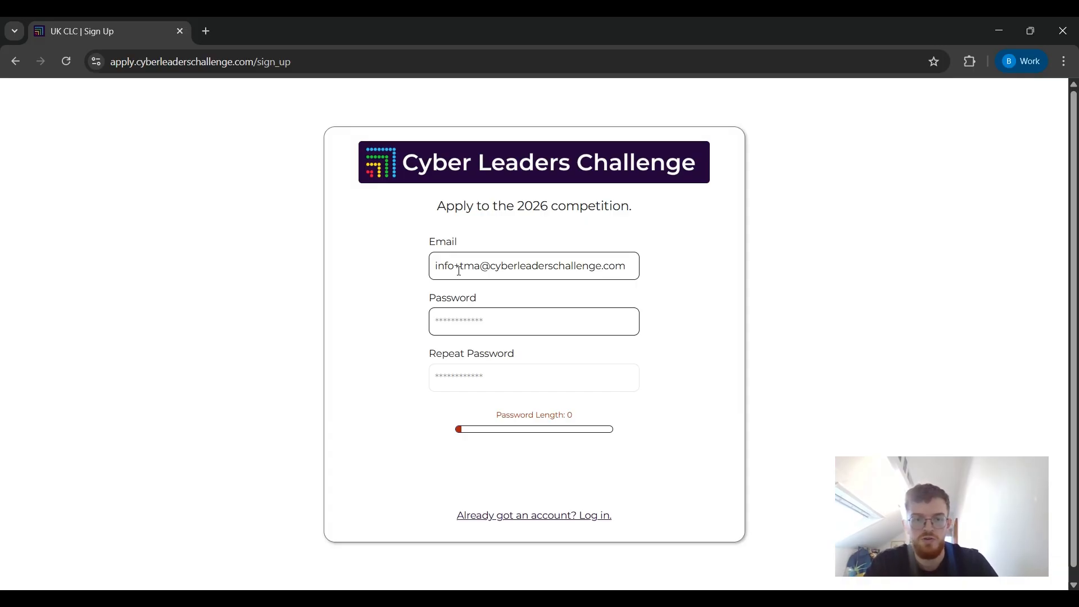
{"action": "type", "text": "****"}
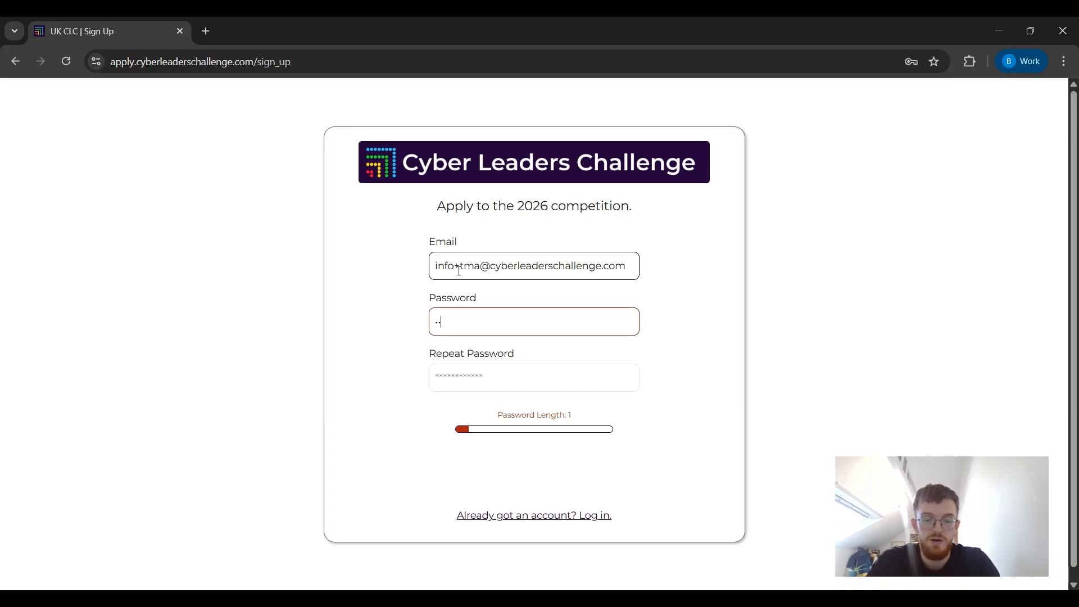
{"action": "type", "text": "******"}
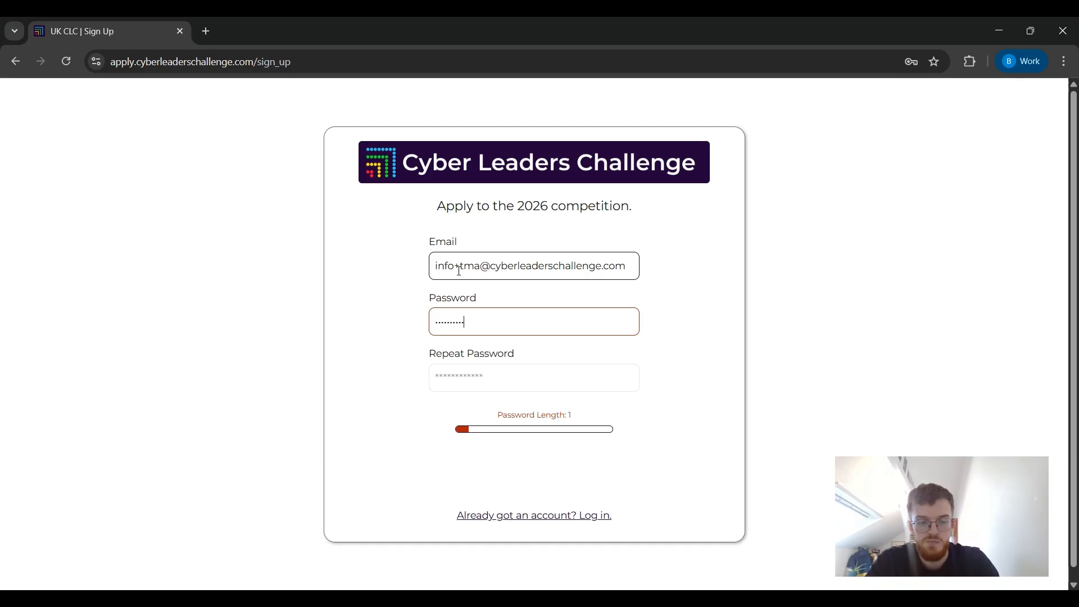
{"action": "type", "text": "**"}
{"action": "key", "text": "Tab"}
{"action": "type", "text": "****"}
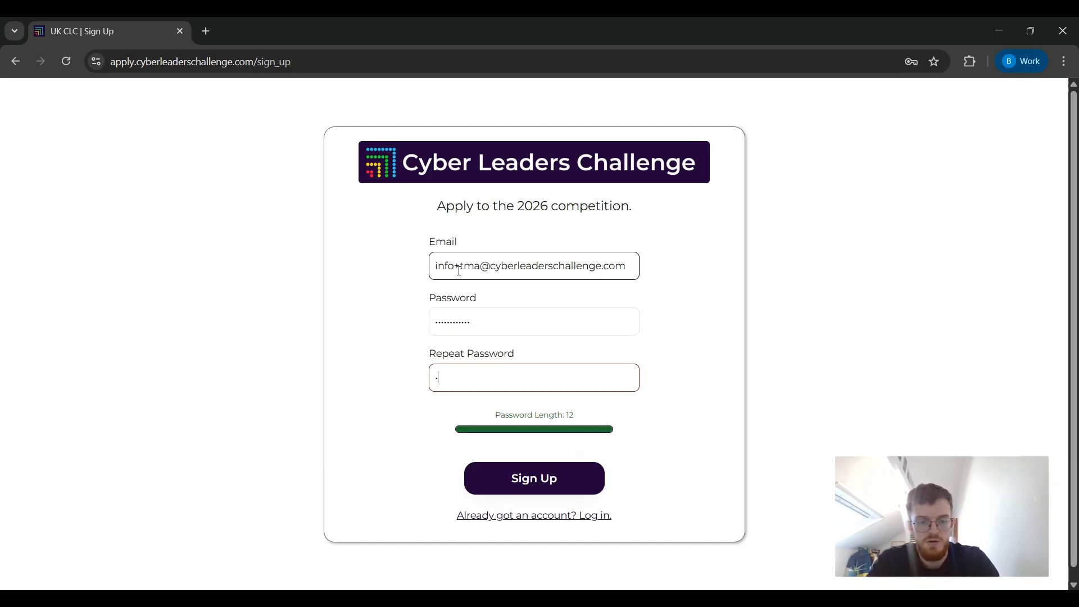
{"action": "type", "text": "******"}
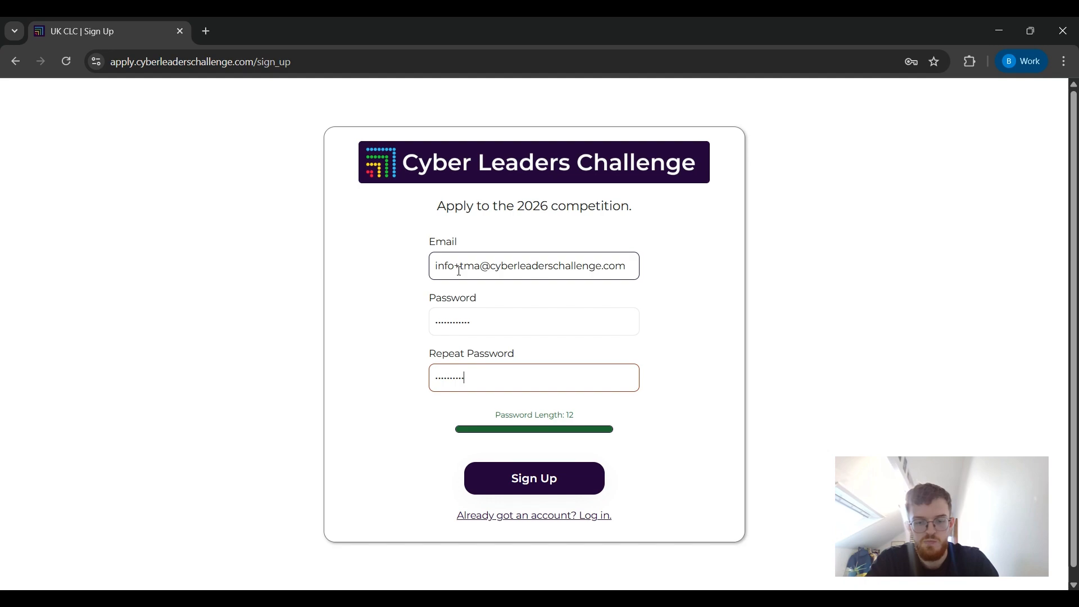
{"action": "type", "text": "**"}
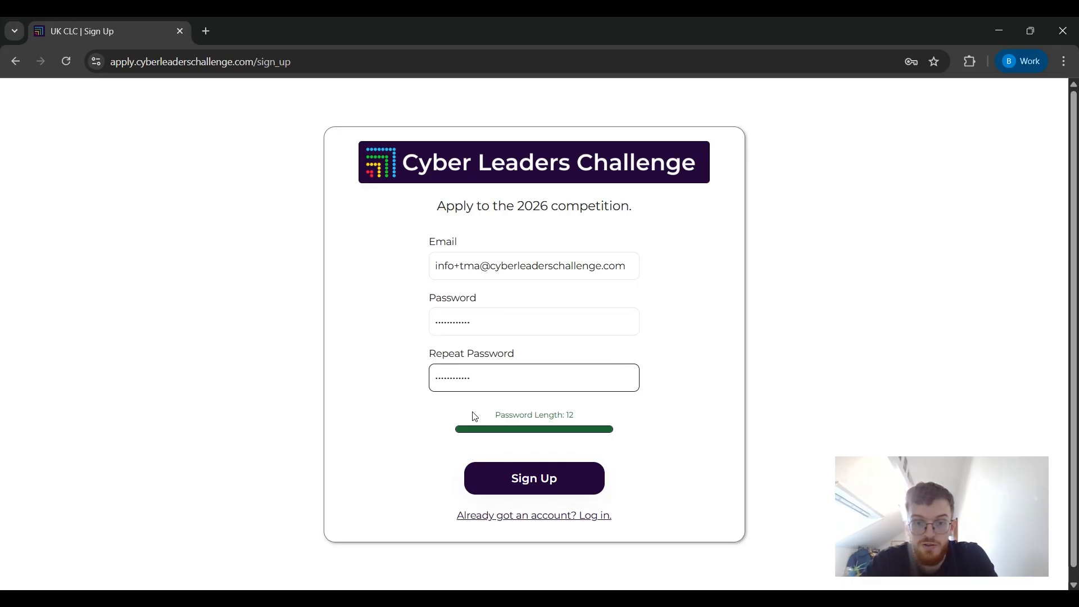
{"action": "left_click", "coordinate": [518, 478]}
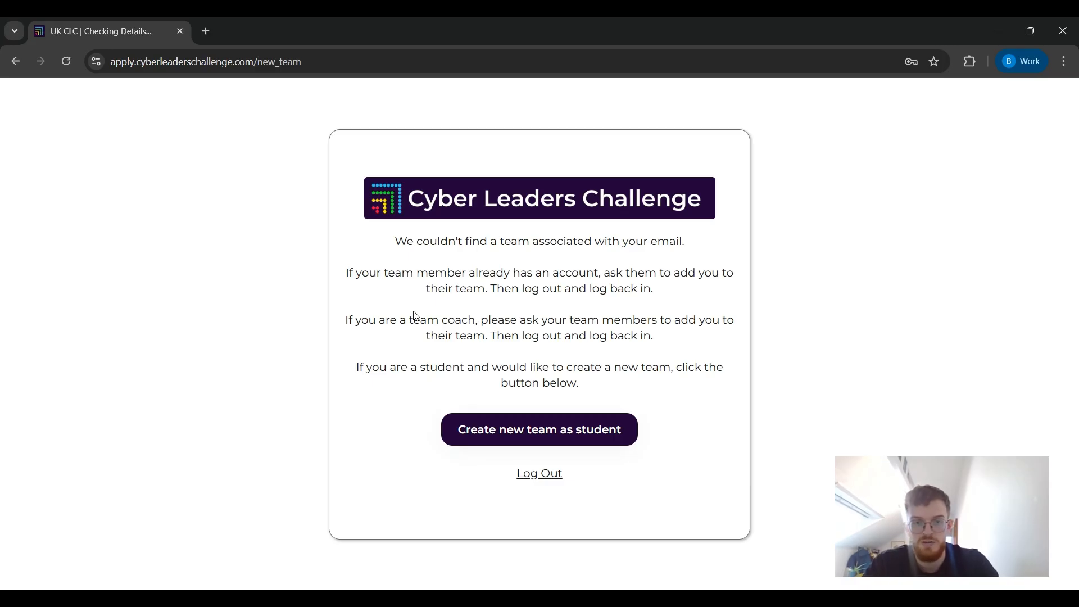
Create a new team as a student from the no-team page.
{"action": "left_click", "coordinate": [468, 436]}
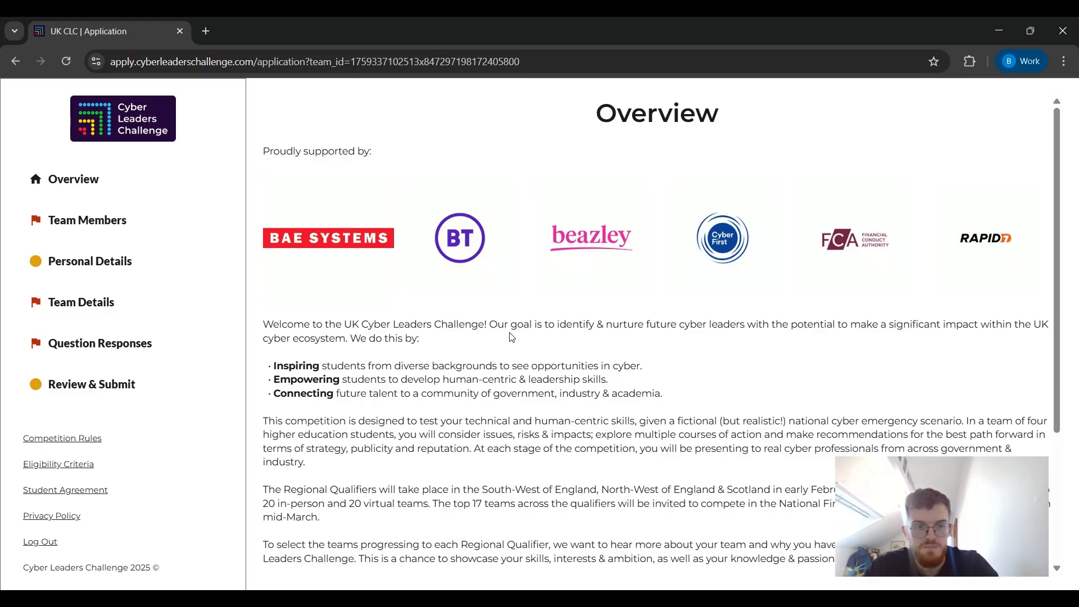
Scroll through the application Overview, then switch to the Team Members page.
{"action": "scroll", "coordinate": [425, 360], "scroll_direction": "down", "scroll_amount": 1}
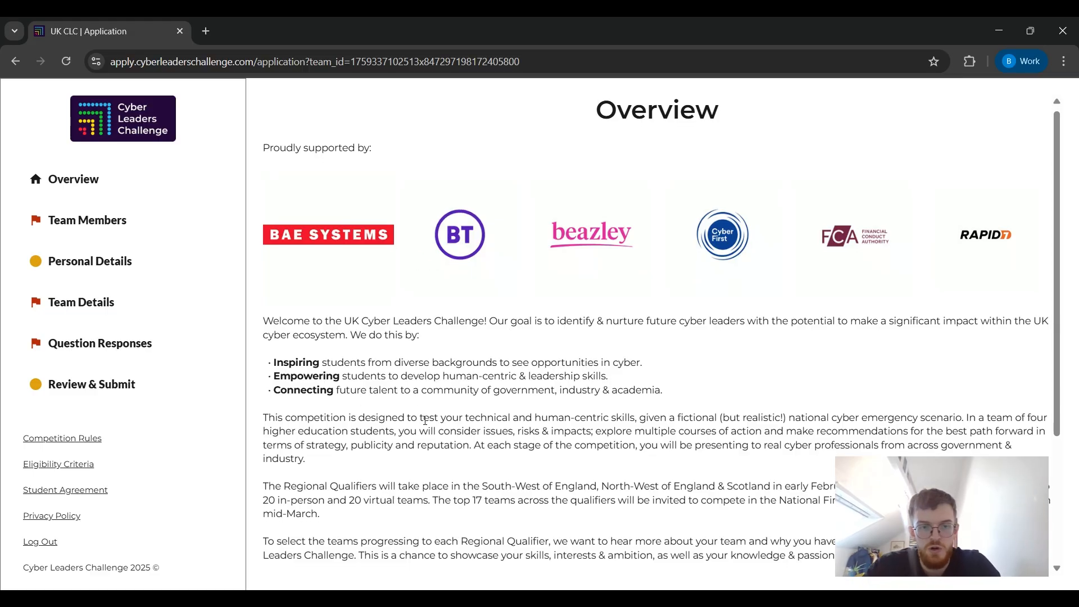
{"action": "scroll", "coordinate": [425, 420], "scroll_direction": "down", "scroll_amount": 3}
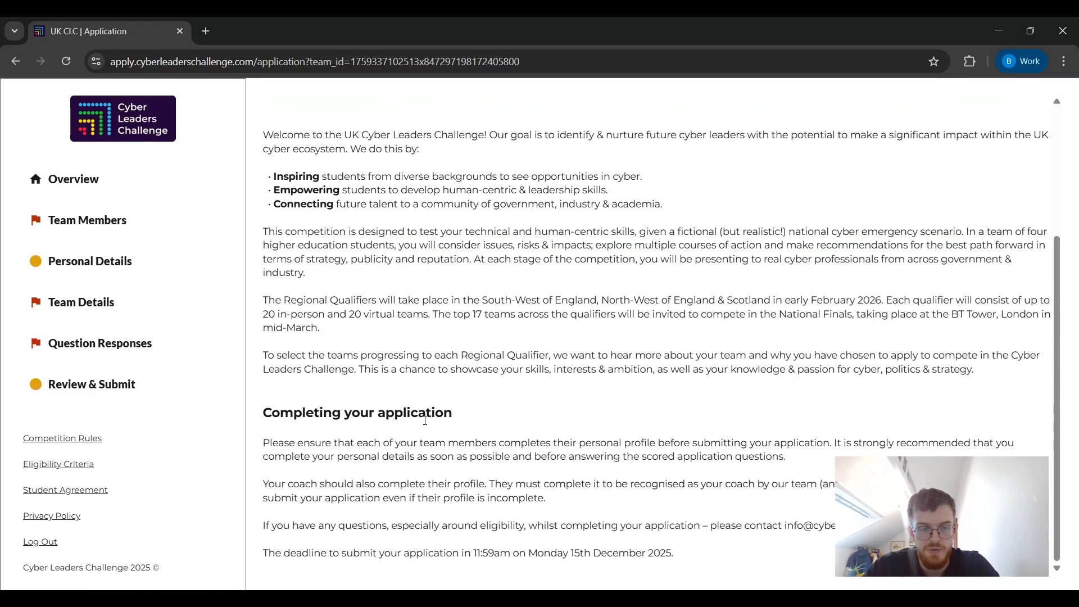
{"action": "scroll", "coordinate": [426, 421], "scroll_direction": "up", "scroll_amount": 1}
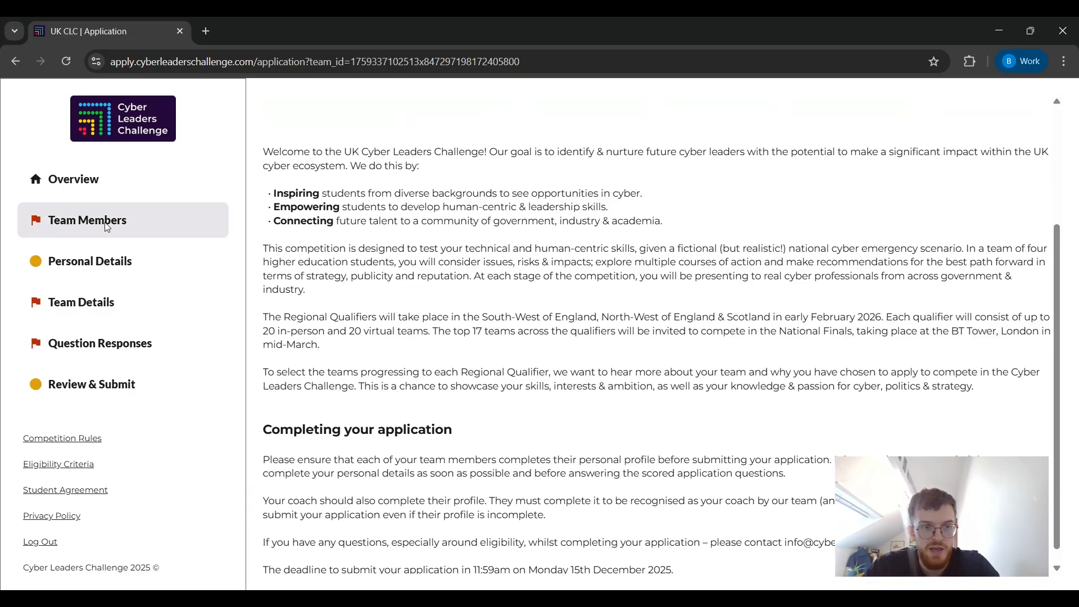
{"action": "left_click", "coordinate": [107, 224]}
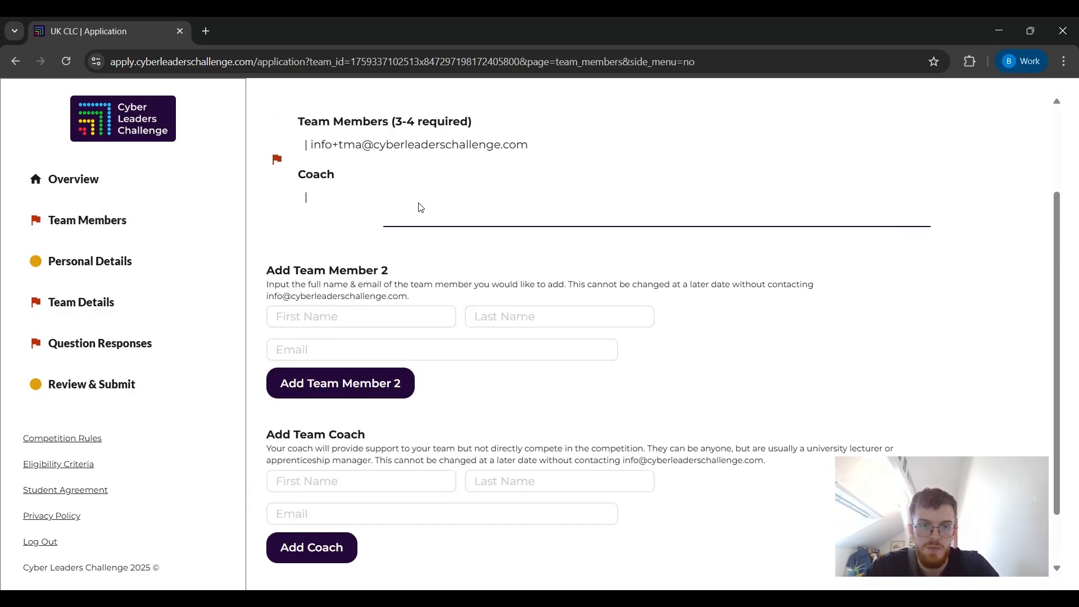
{"action": "scroll", "coordinate": [420, 208], "scroll_direction": "up", "scroll_amount": 1}
Add the second member, 'Team Member B', with their e-mail address.
{"action": "left_click", "coordinate": [326, 394]}
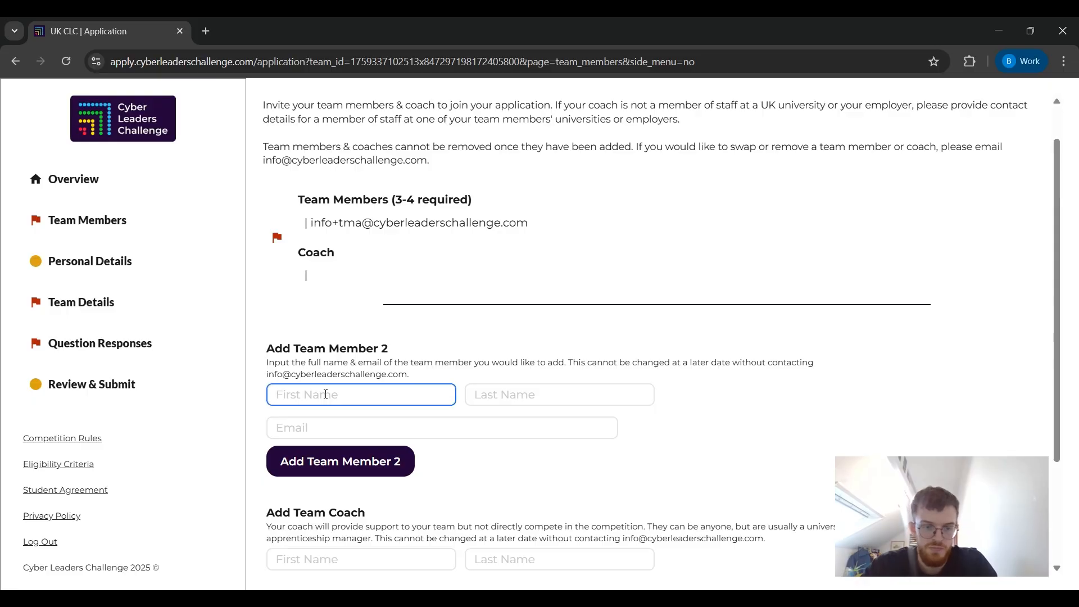
{"action": "type", "text": "T"}
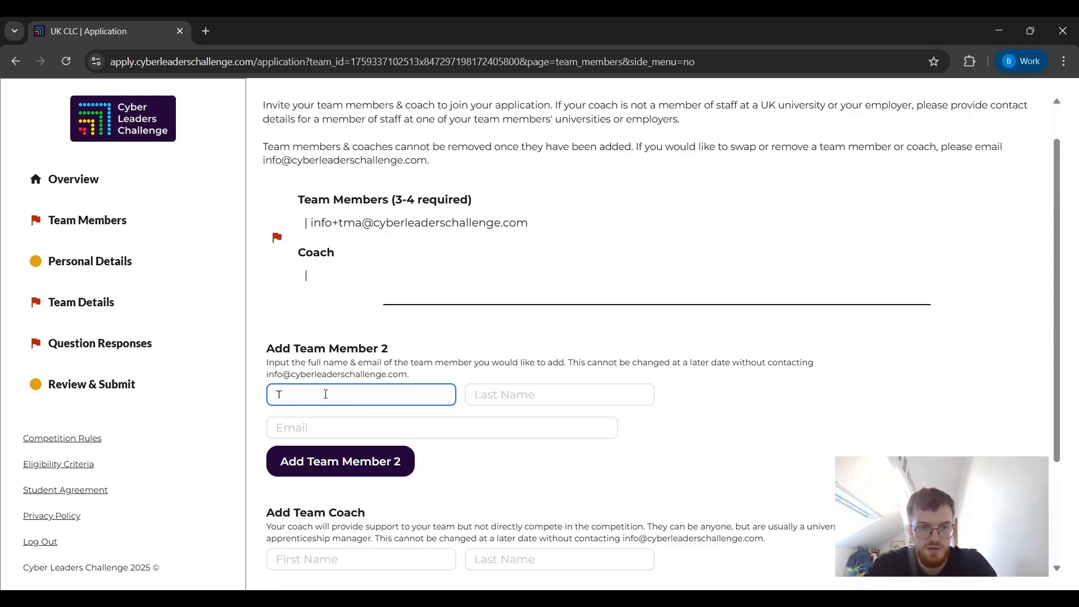
{"action": "type", "text": "eam "}
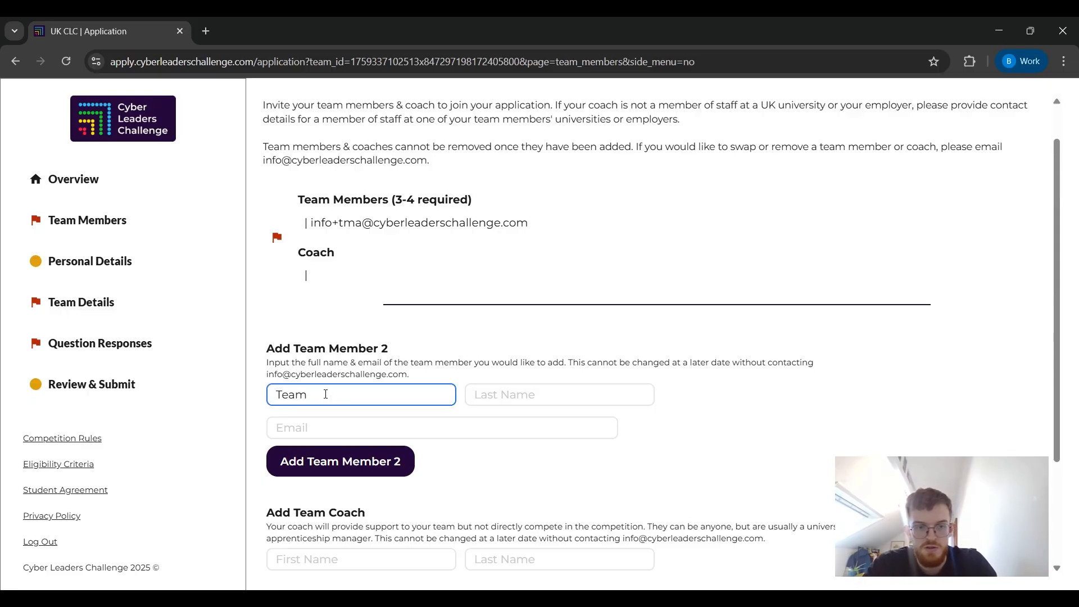
{"action": "type", "text": "Member"}
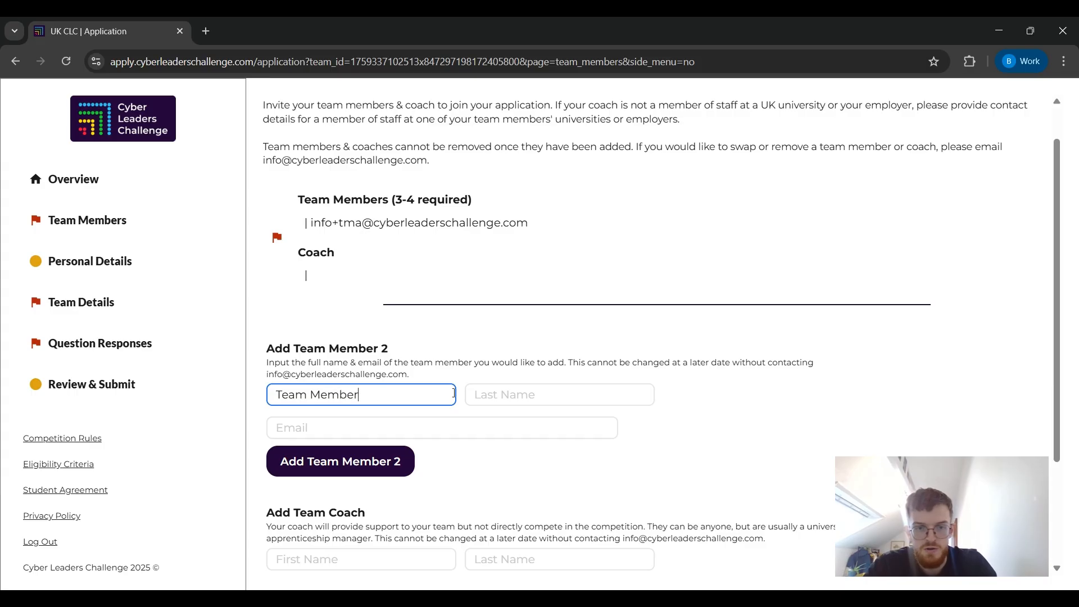
{"action": "key", "text": "Tab"}
{"action": "type", "text": "B"}
{"action": "left_click", "coordinate": [354, 421]}
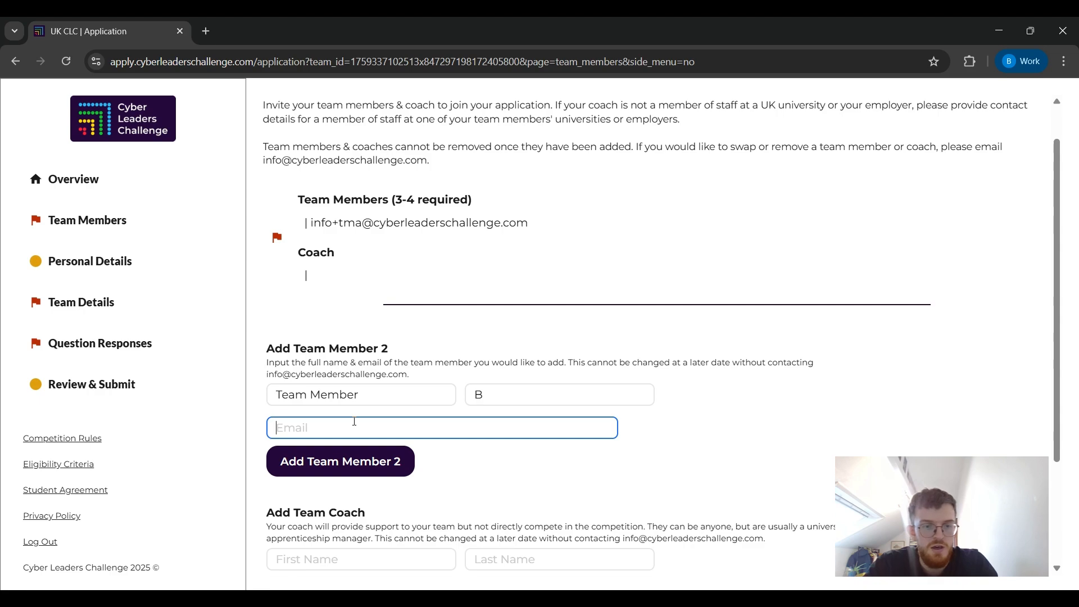
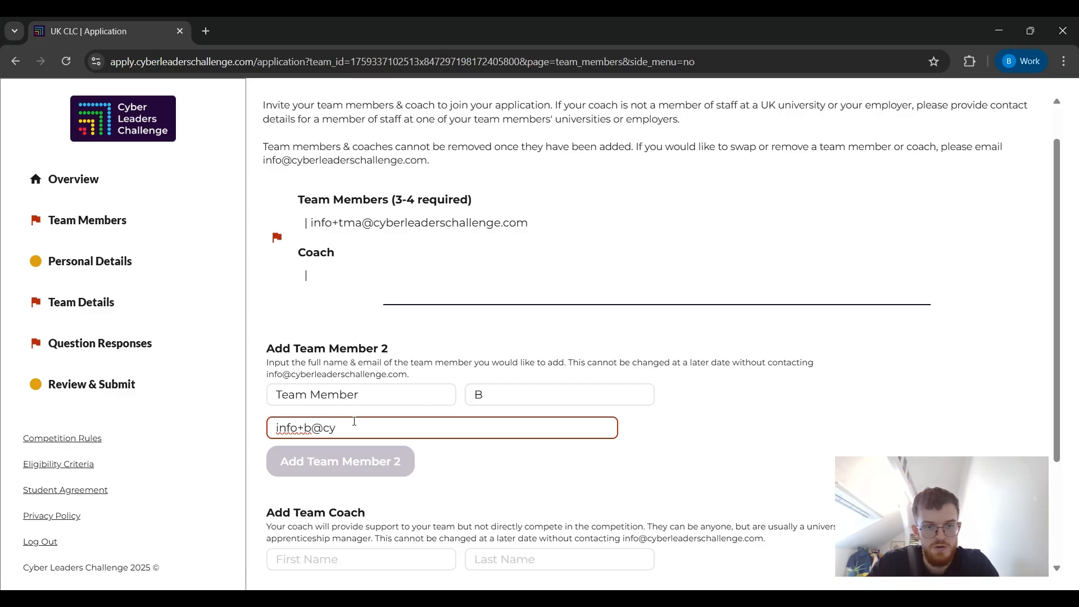
{"action": "key", "text": "Left"}
{"action": "key", "text": "Left"}
{"action": "key", "text": "Left"}
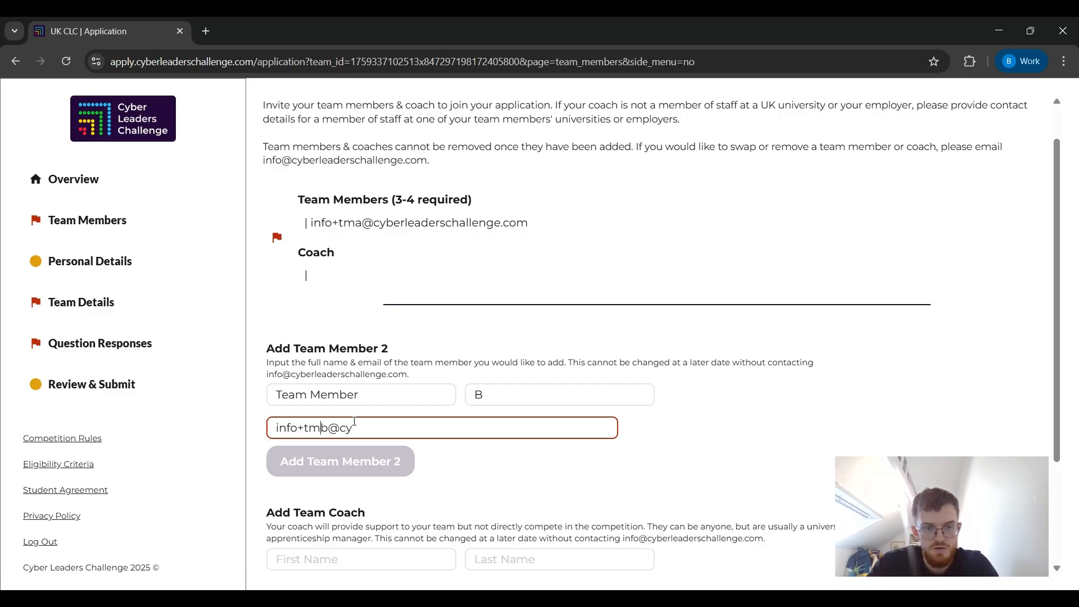
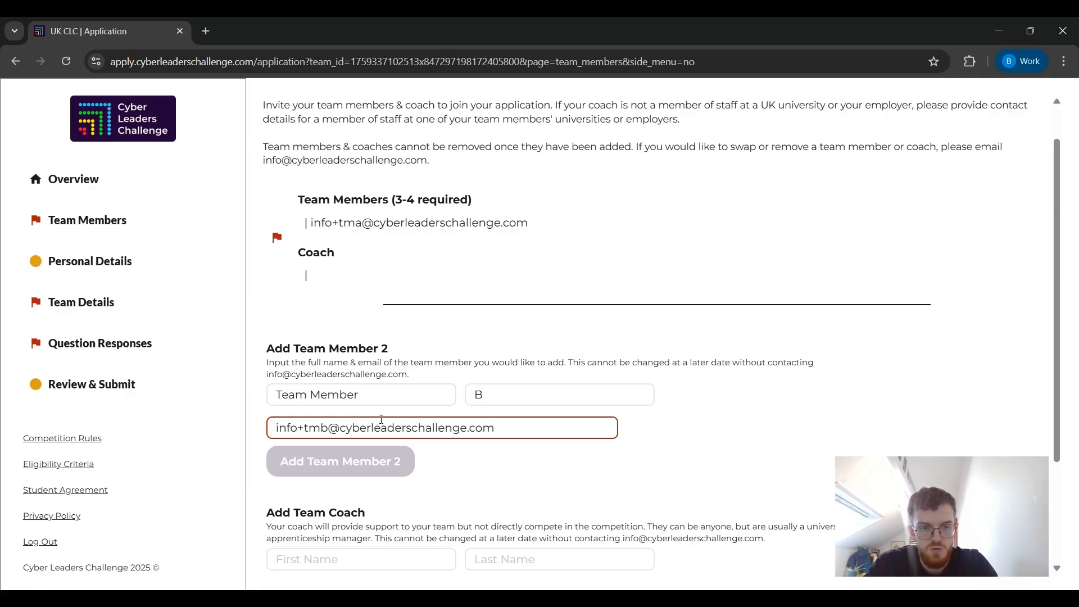
{"action": "left_click", "coordinate": [498, 450]}
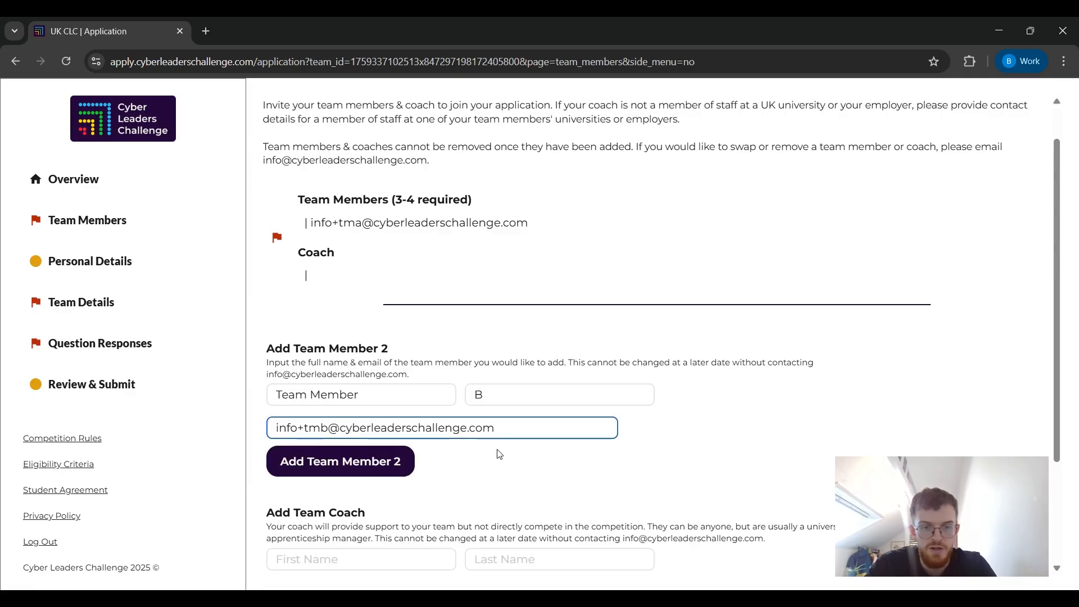
{"action": "left_click", "coordinate": [375, 465]}
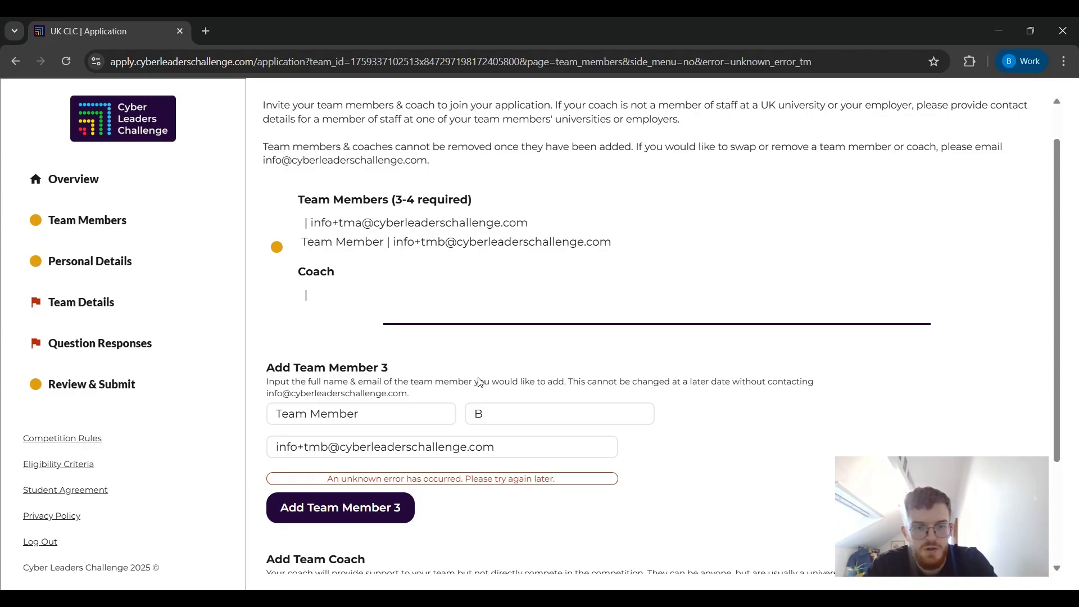
Highlight the error message, member listing and Team Member 3 heading, then scroll down to the coach form.
{"action": "left_click_drag", "start_coordinate": [467, 480], "coordinate": [512, 479]}
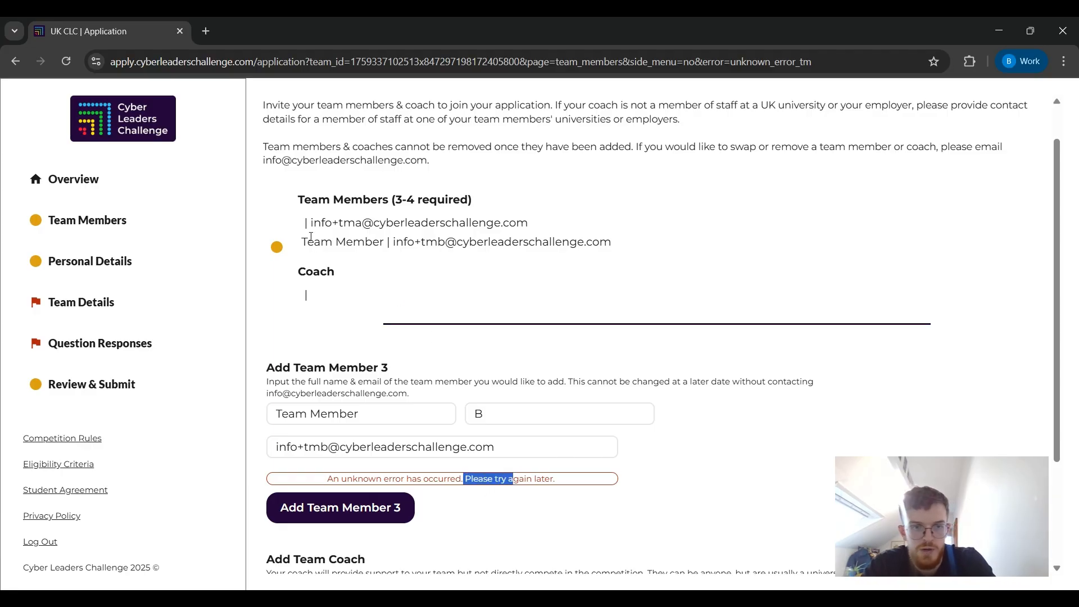
{"action": "left_click_drag", "start_coordinate": [333, 243], "coordinate": [549, 241]}
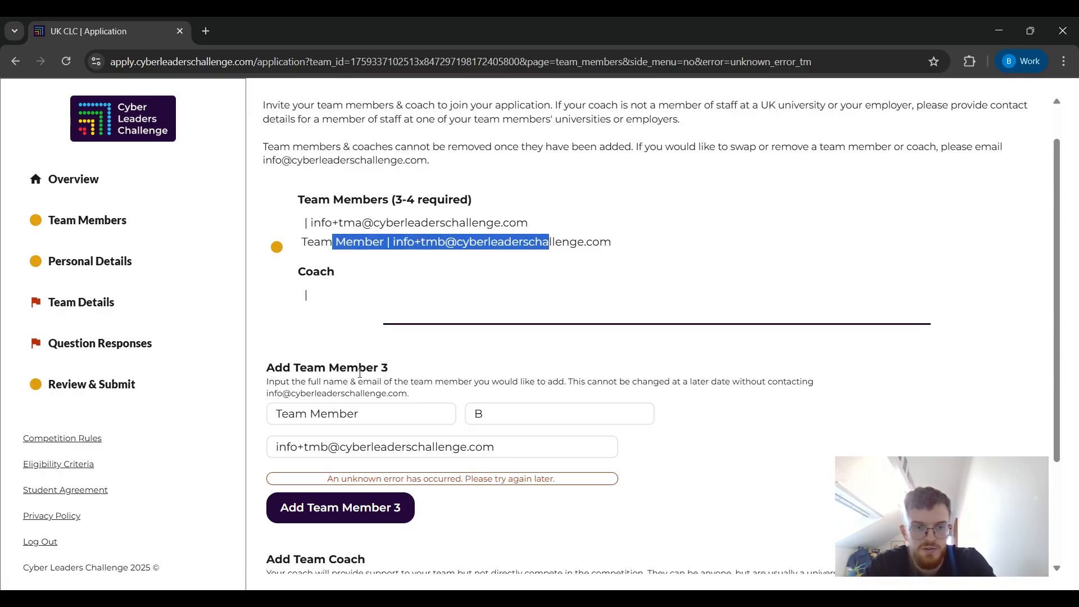
{"action": "left_click_drag", "start_coordinate": [294, 368], "coordinate": [389, 364]}
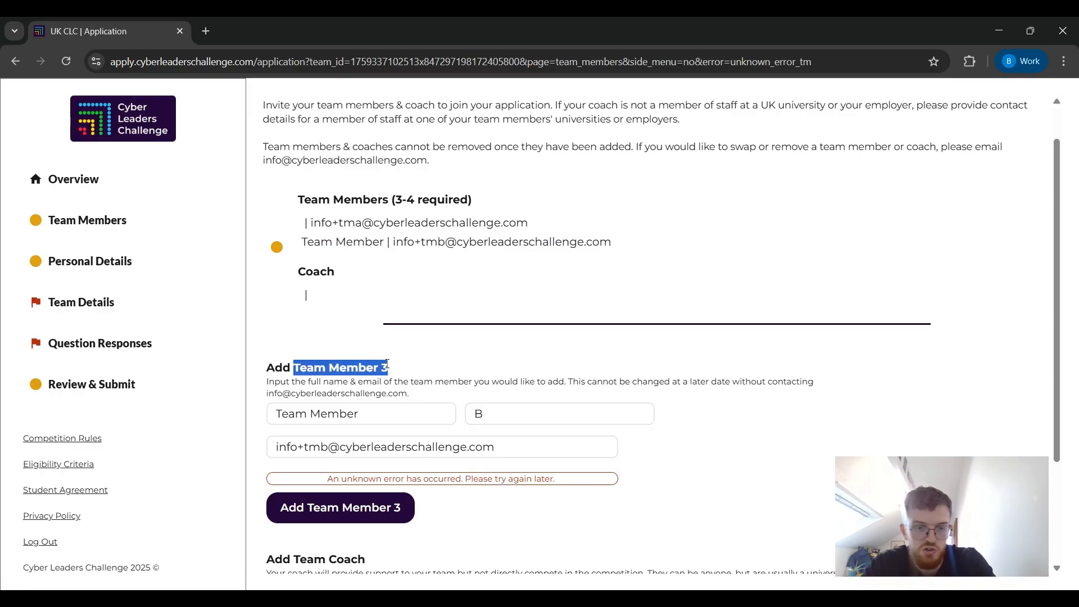
{"action": "left_click", "coordinate": [394, 369]}
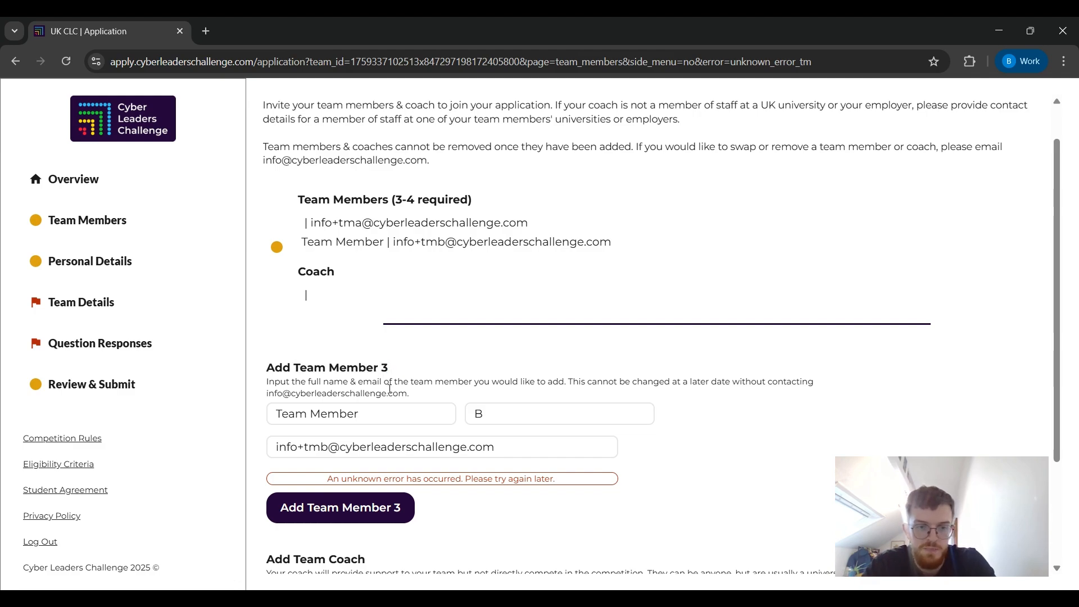
{"action": "scroll", "coordinate": [406, 261], "scroll_direction": "down", "scroll_amount": 3}
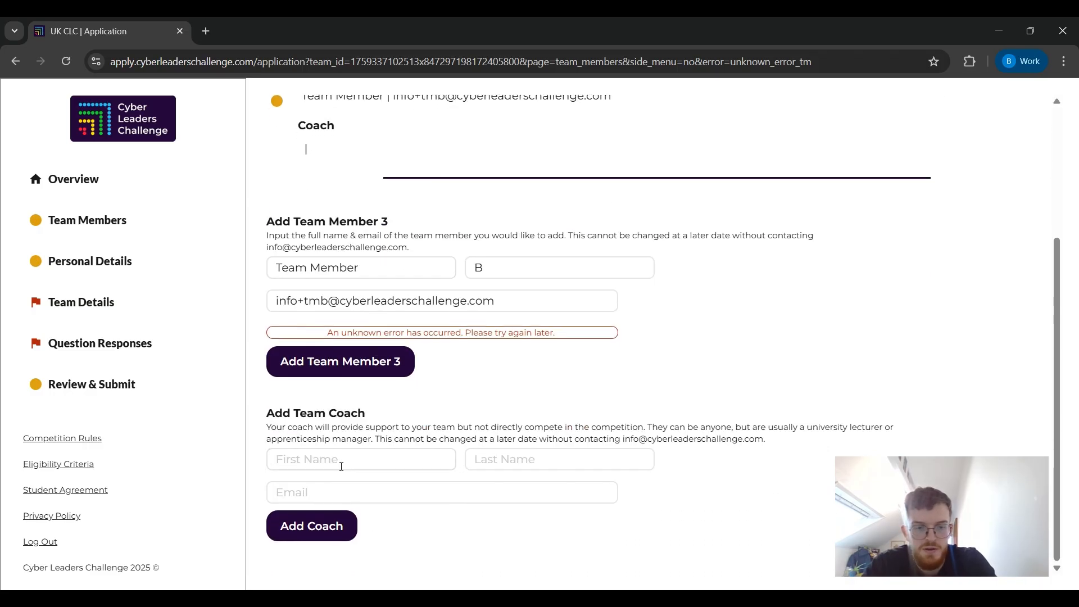
Add the team coach, entering their first name, last name and e-mail address.
{"action": "left_click", "coordinate": [336, 460]}
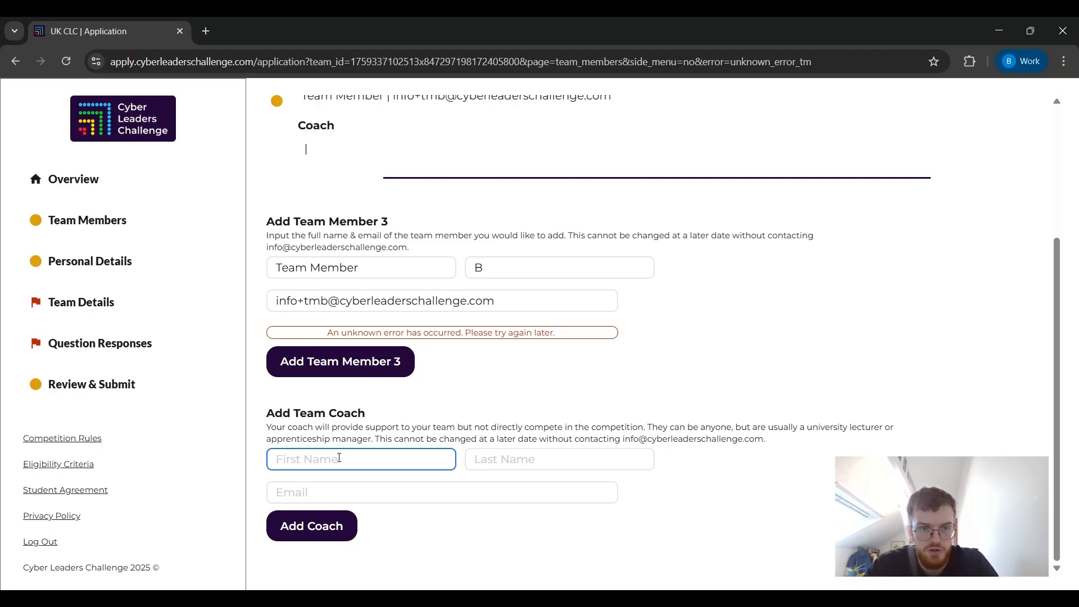
{"action": "type", "text": "Coach"}
{"action": "key", "text": "Tab"}
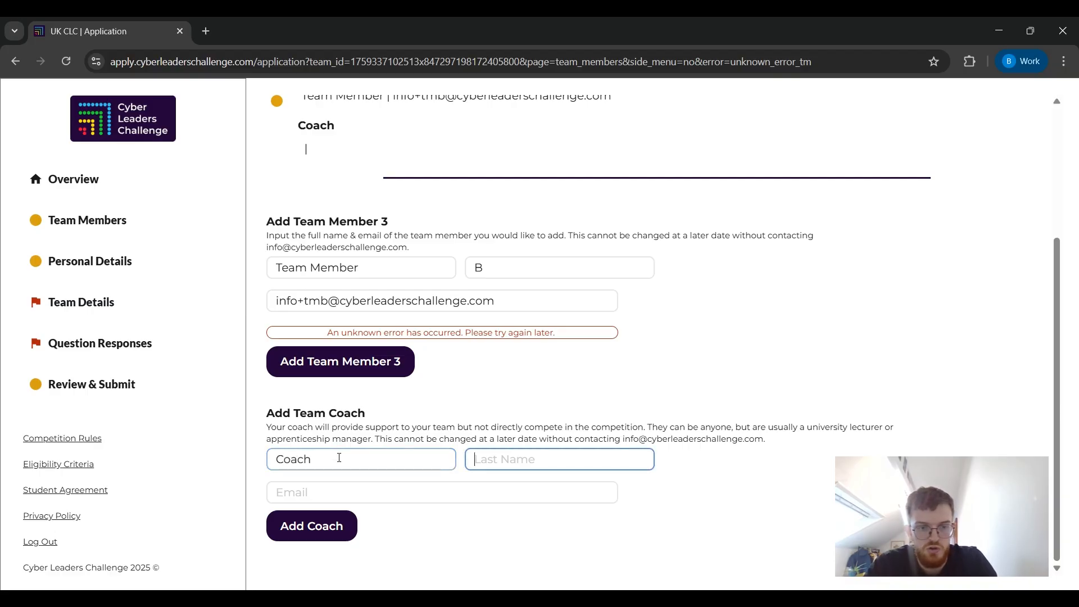
{"action": "type", "text": "Alice"}
{"action": "key", "text": "Tab"}
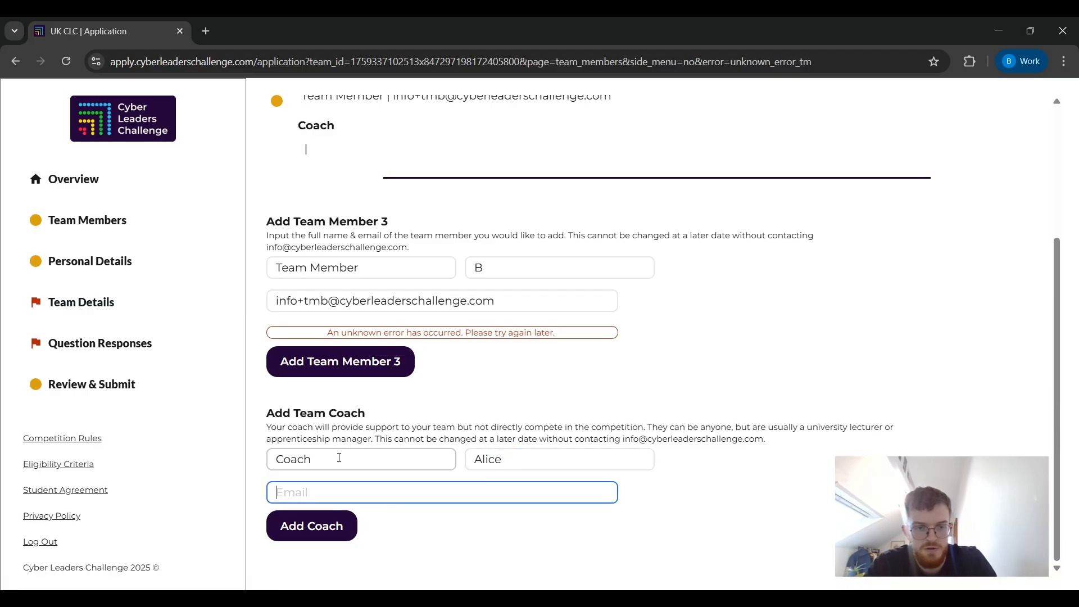
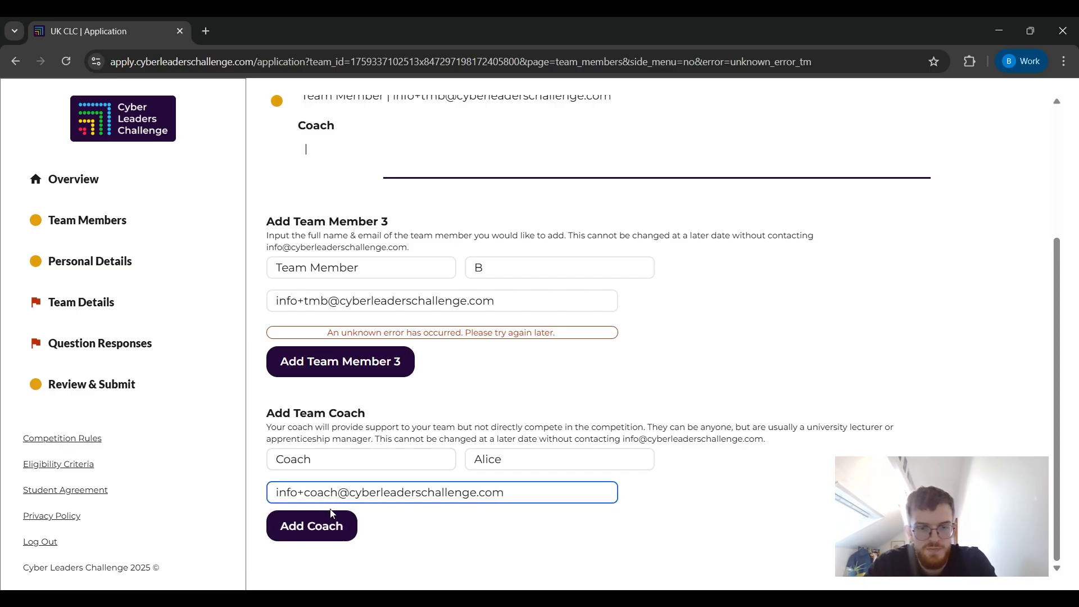
{"action": "left_click", "coordinate": [328, 534]}
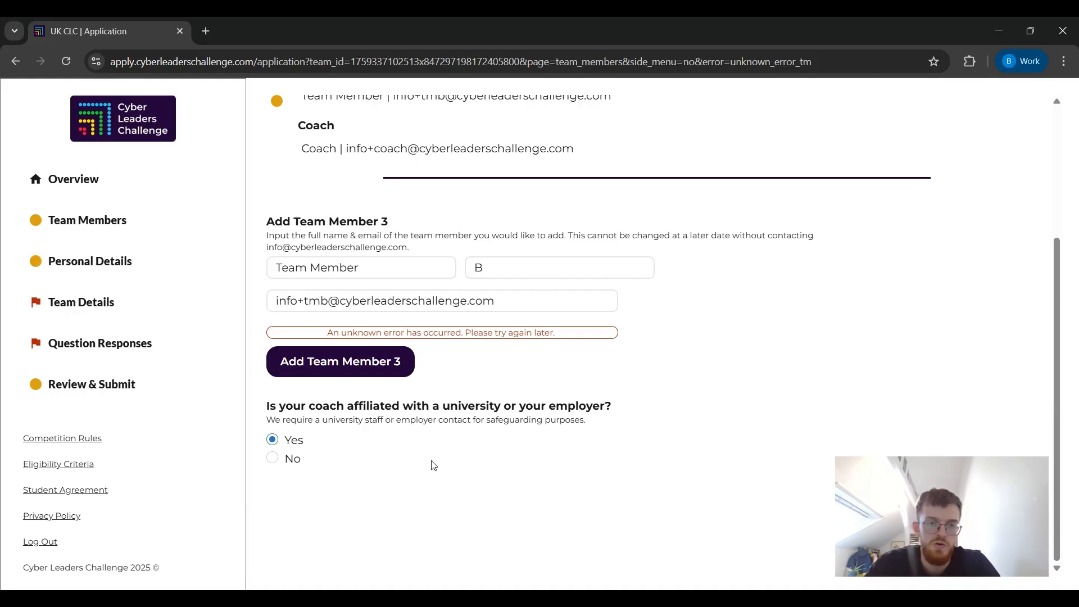
{"action": "scroll", "coordinate": [685, 378], "scroll_direction": "up", "scroll_amount": 1}
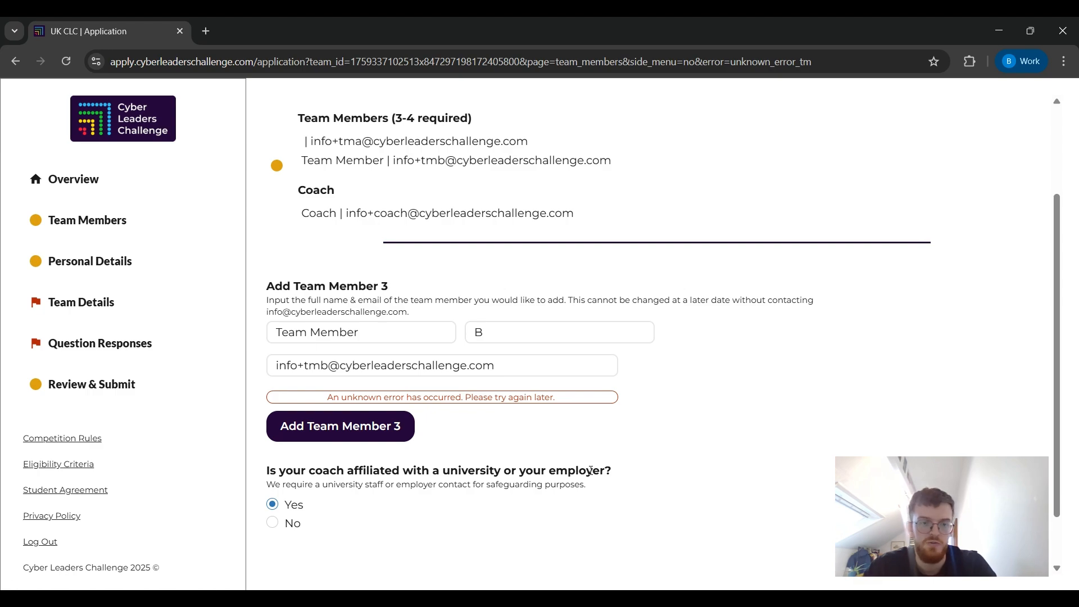
Switch the coach affiliation answer to No and back to Yes, then go to Personal Details.
{"action": "left_click", "coordinate": [294, 524]}
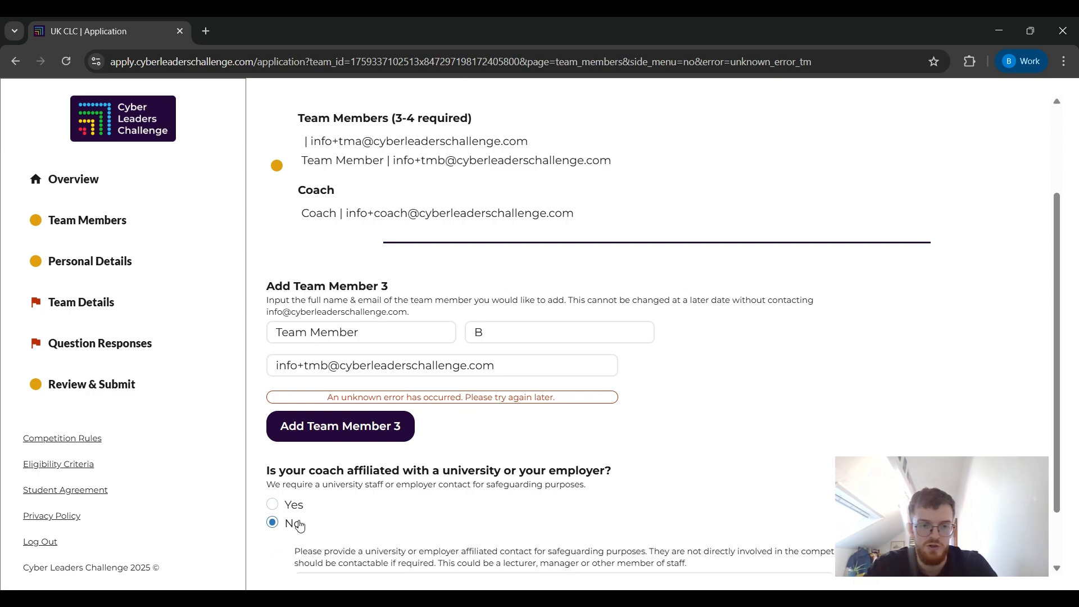
{"action": "scroll", "coordinate": [300, 525], "scroll_direction": "down", "scroll_amount": 1}
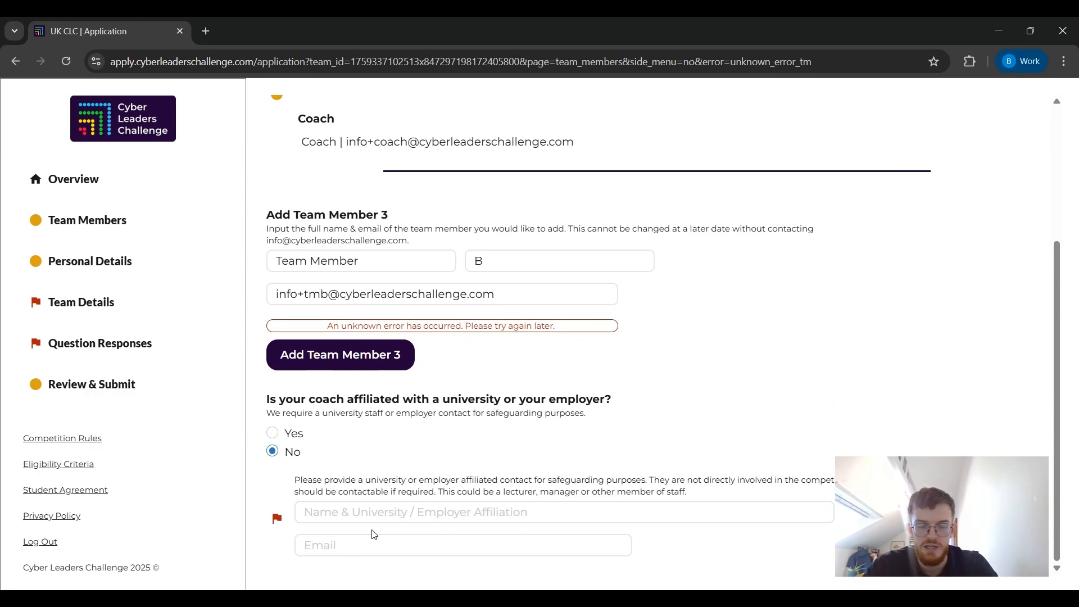
{"action": "left_click", "coordinate": [274, 436]}
{"action": "scroll", "coordinate": [605, 404], "scroll_direction": "up", "scroll_amount": 3}
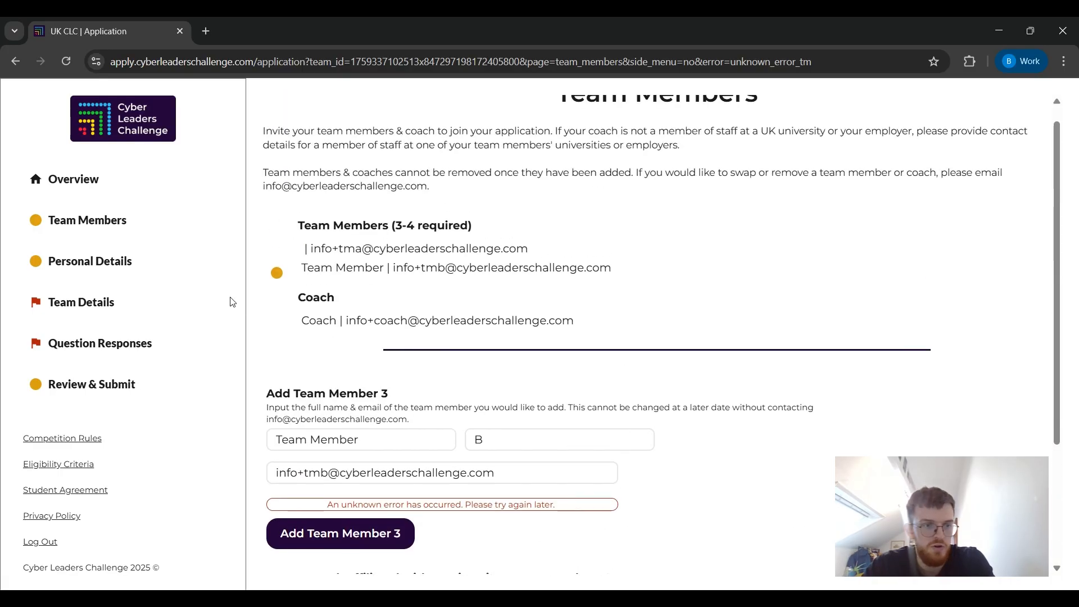
{"action": "scroll", "coordinate": [393, 258], "scroll_direction": "up", "scroll_amount": 1}
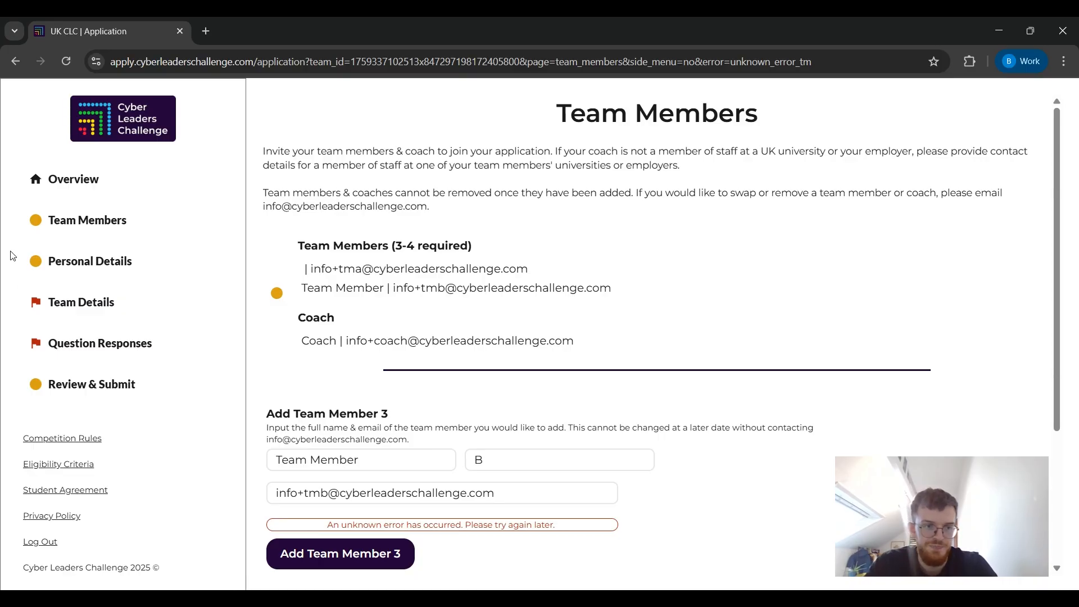
{"action": "left_click", "coordinate": [68, 266]}
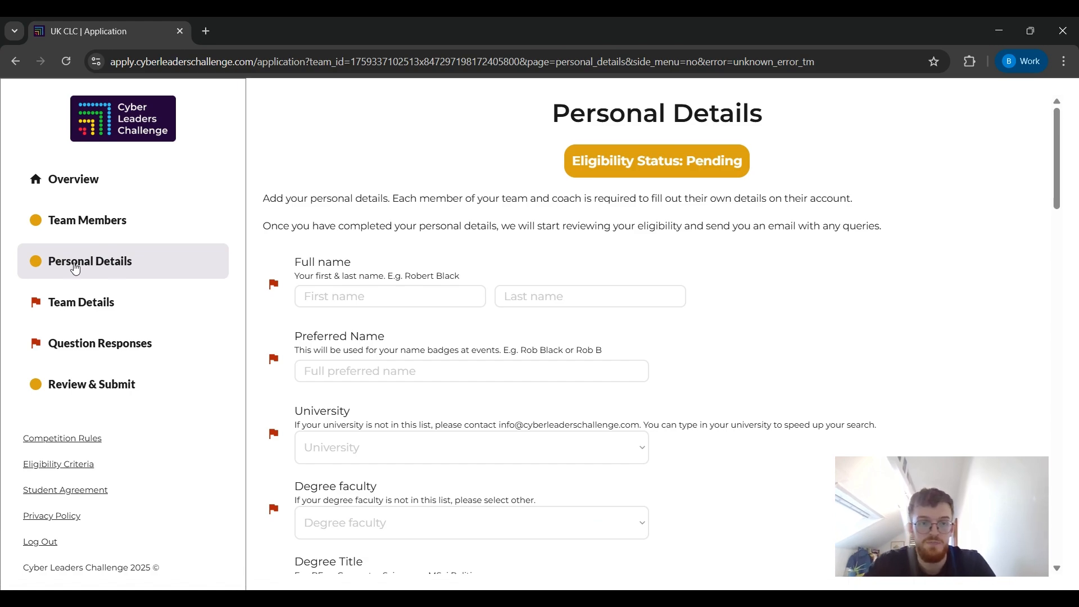
Enter 'Team Member' as first name and 'A' as last name in Full name.
{"action": "left_click", "coordinate": [380, 293]}
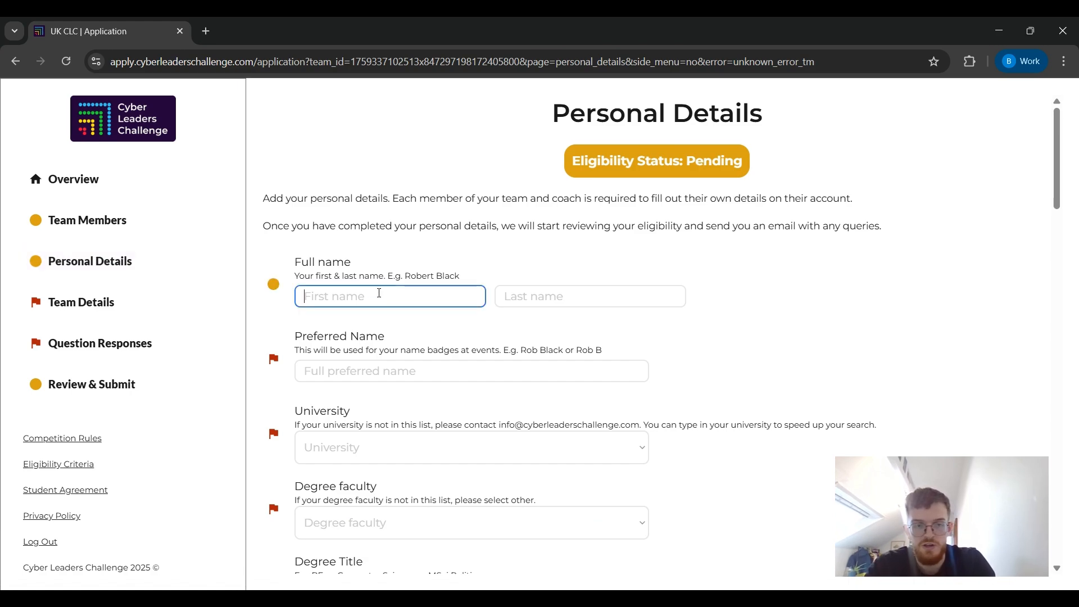
{"action": "type", "text": "Team Member"}
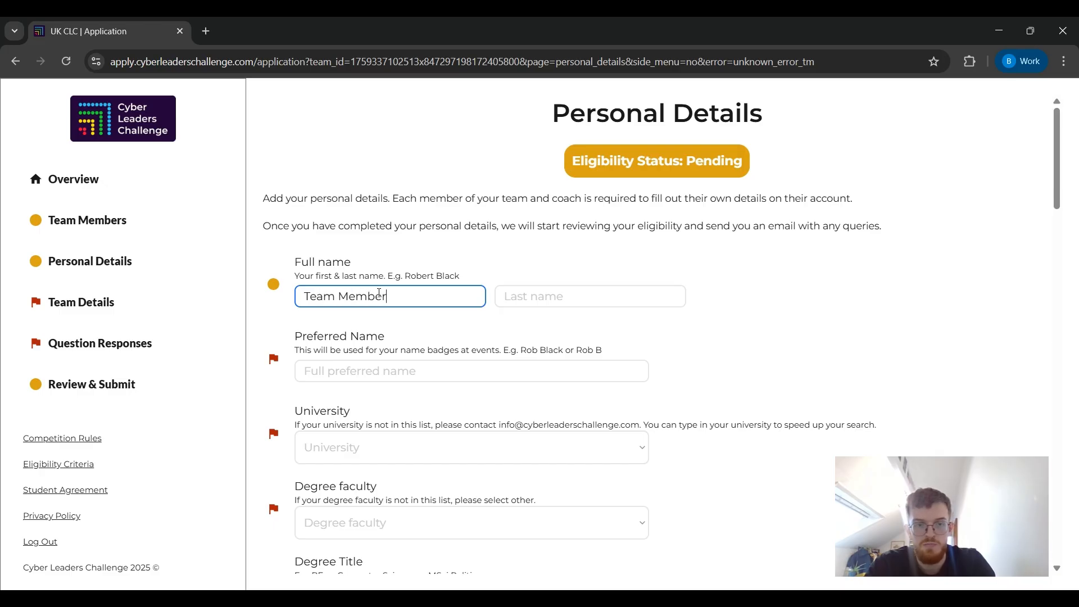
{"action": "key", "text": "Tab"}
{"action": "type", "text": "A"}
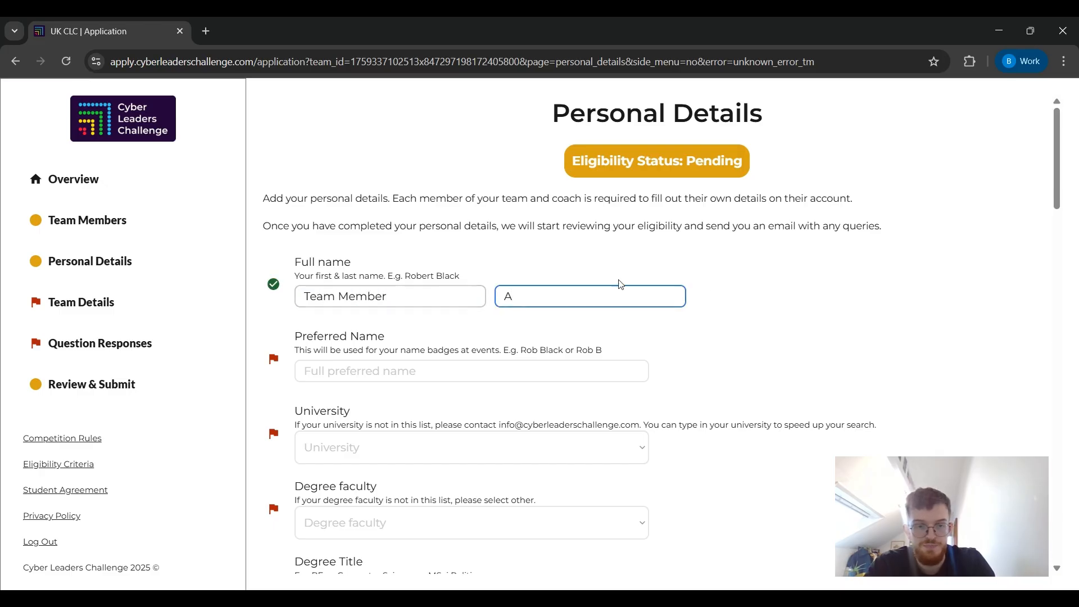
{"action": "left_click", "coordinate": [765, 296]}
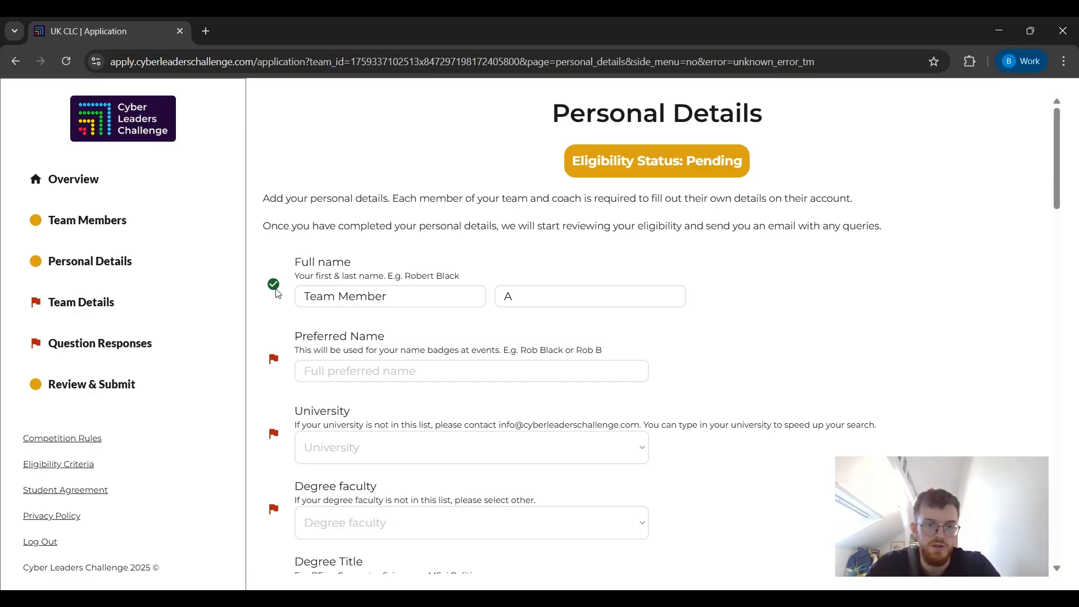
Scroll through the rest of the Personal Details form, then move to Team Details.
{"action": "scroll", "coordinate": [277, 304], "scroll_direction": "down", "scroll_amount": 1}
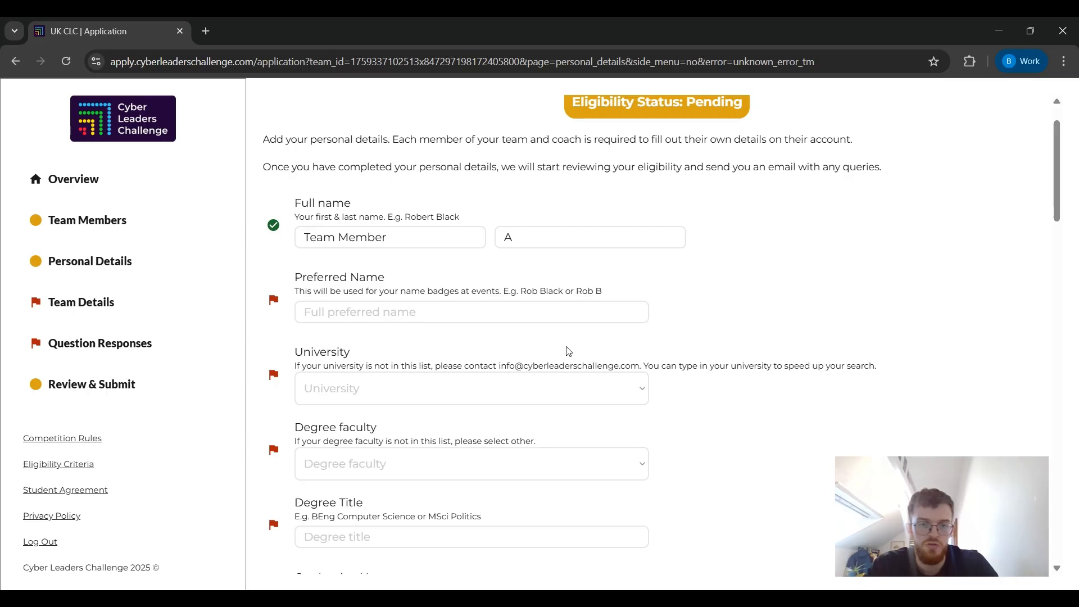
{"action": "scroll", "coordinate": [569, 352], "scroll_direction": "down", "scroll_amount": 3}
{"action": "scroll", "coordinate": [567, 397], "scroll_direction": "down", "scroll_amount": 14}
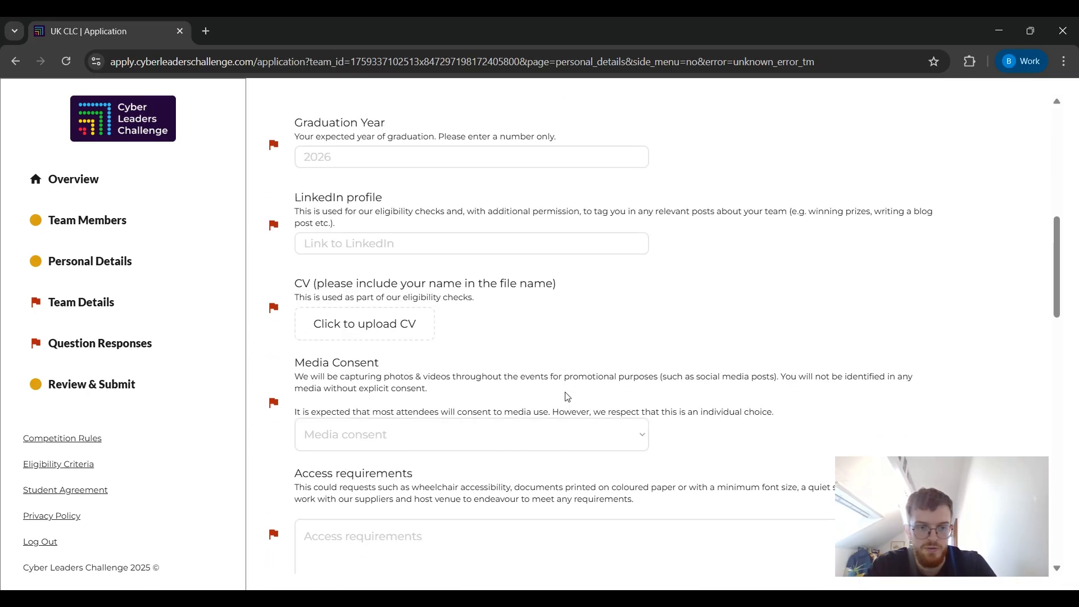
{"action": "scroll", "coordinate": [567, 397], "scroll_direction": "down", "scroll_amount": 3}
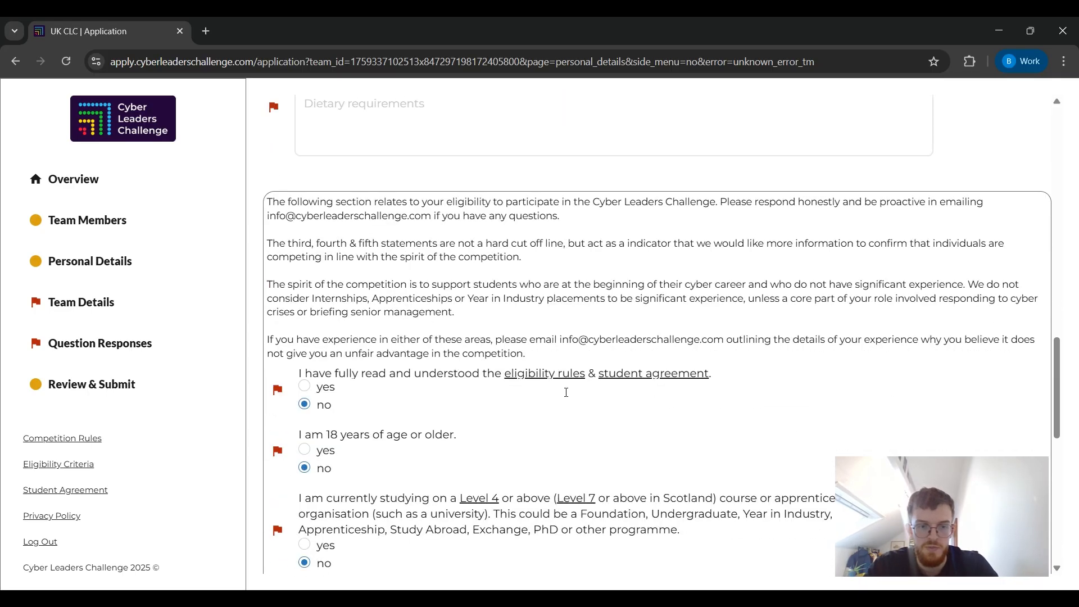
{"action": "scroll", "coordinate": [566, 392], "scroll_direction": "up", "scroll_amount": 6}
{"action": "scroll", "coordinate": [566, 391], "scroll_direction": "up", "scroll_amount": 15}
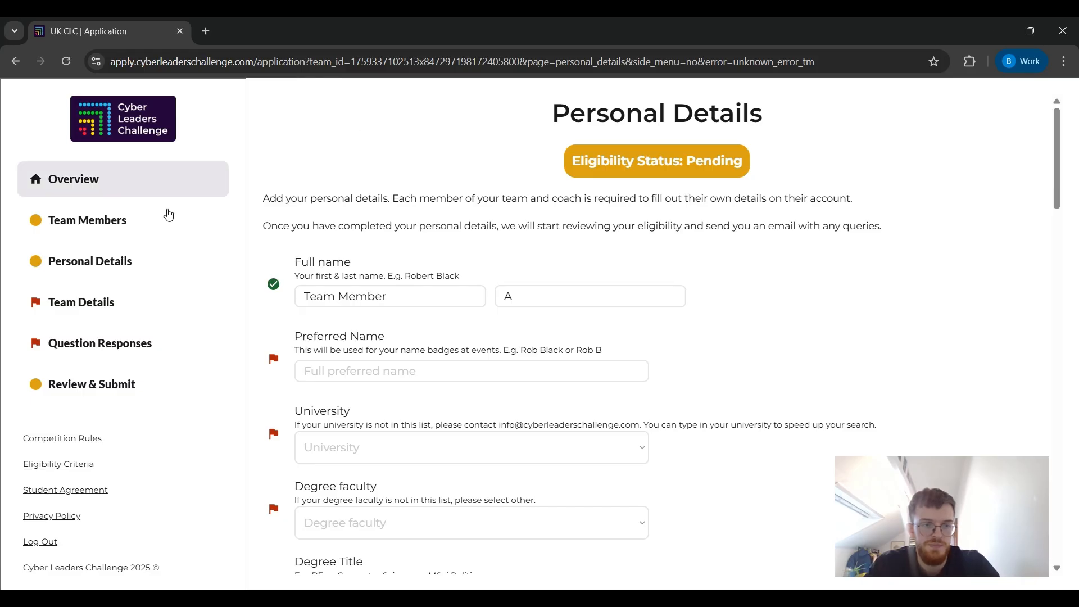
{"action": "left_click", "coordinate": [82, 310]}
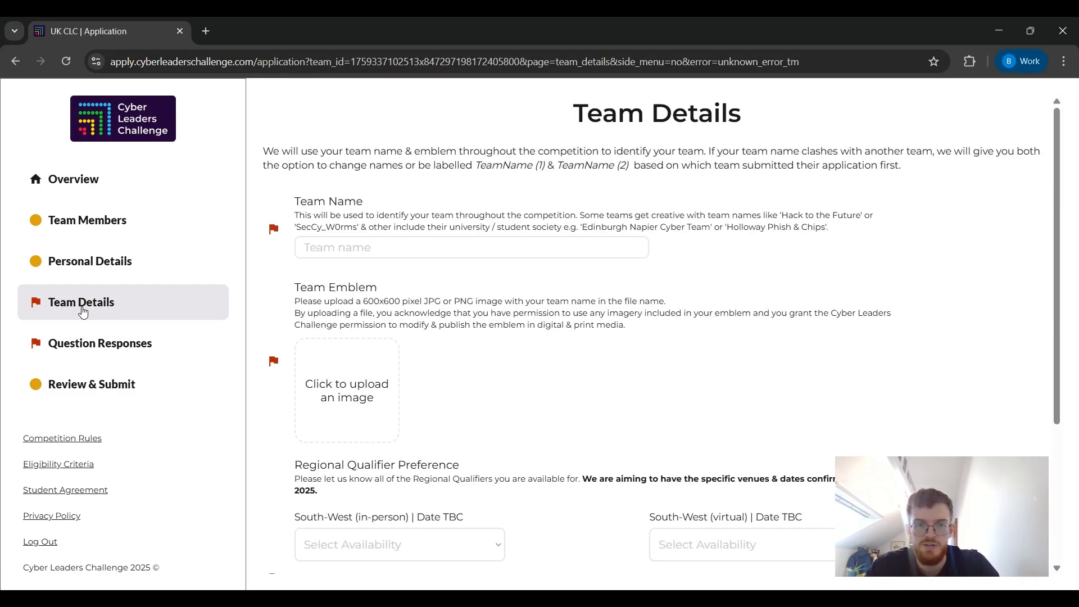
Save 'Best of the Test' as the team name, then go to Question Responses.
{"action": "left_click", "coordinate": [333, 253]}
{"action": "type", "text": "B"}
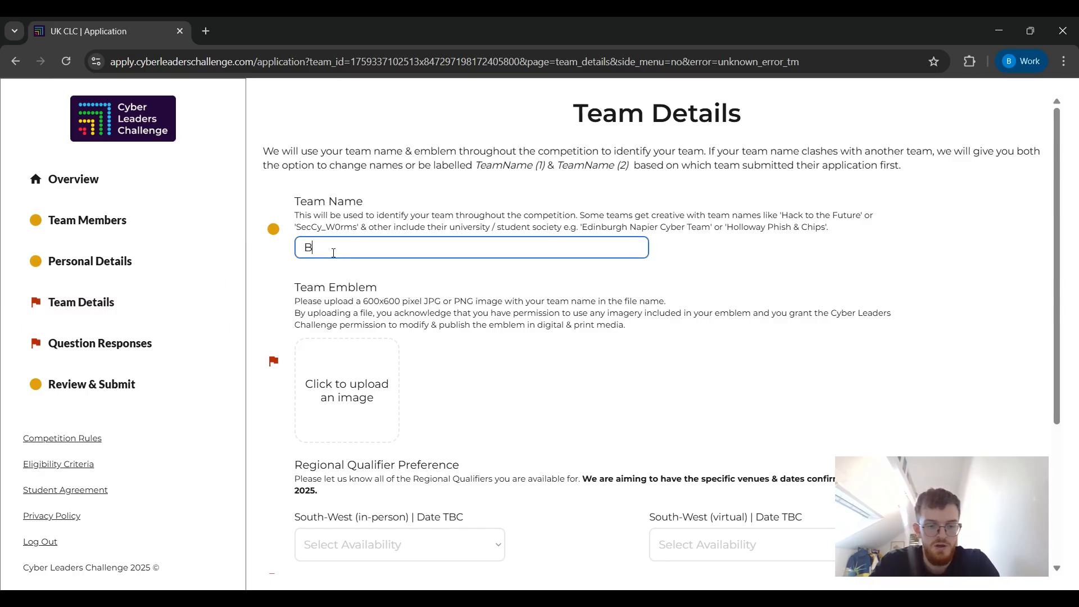
{"action": "type", "text": "est of the Test"}
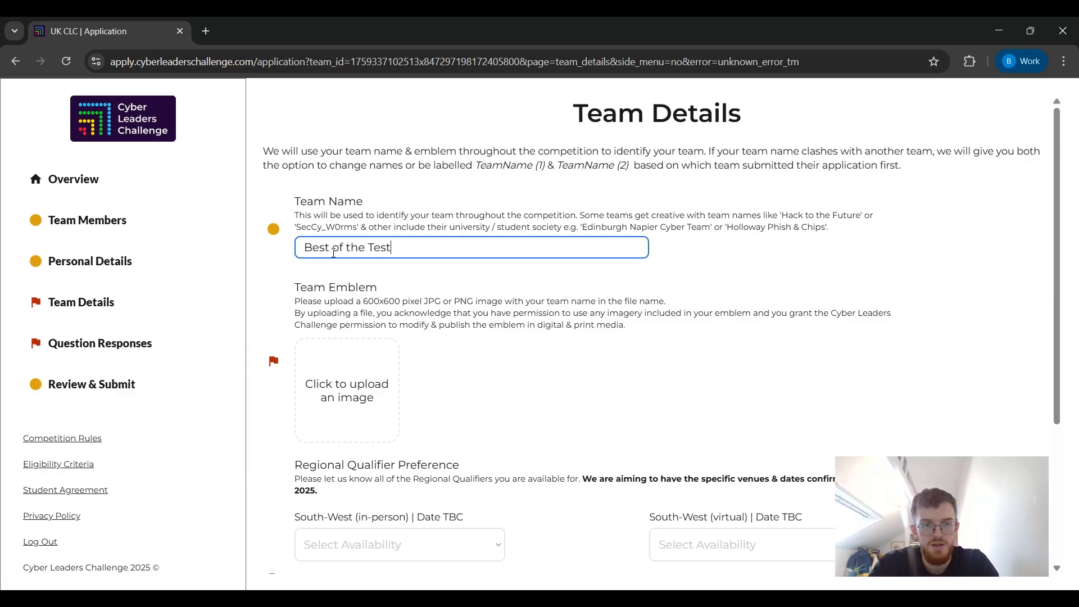
{"action": "left_click", "coordinate": [395, 183]}
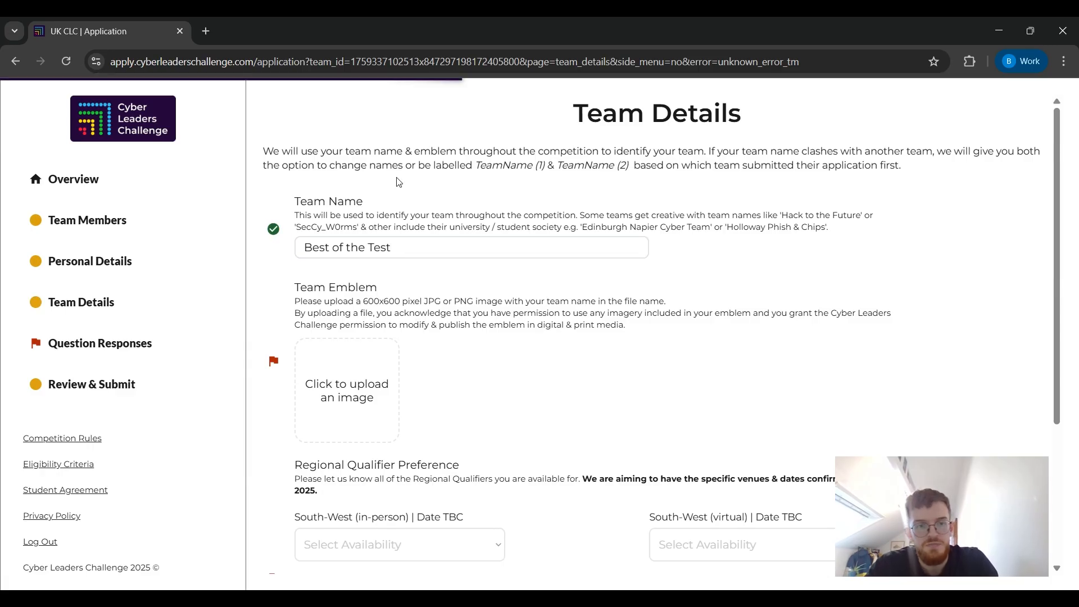
{"action": "scroll", "coordinate": [395, 184], "scroll_direction": "down", "scroll_amount": 2}
{"action": "scroll", "coordinate": [555, 361], "scroll_direction": "down", "scroll_amount": 2}
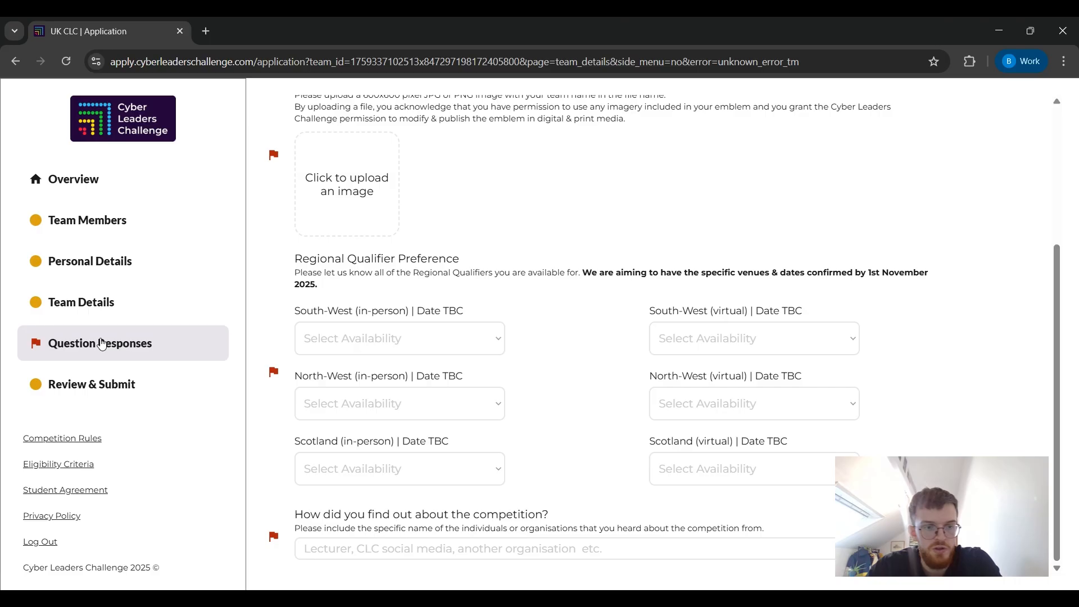
{"action": "left_click", "coordinate": [102, 343]}
{"action": "scroll", "coordinate": [511, 261], "scroll_direction": "up", "scroll_amount": 3}
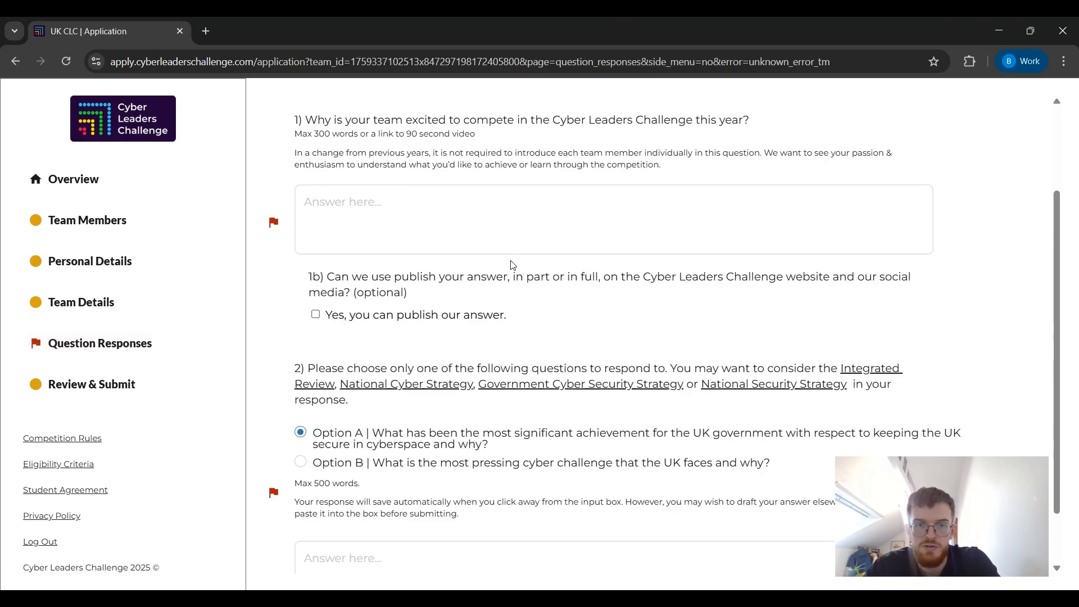
Save 'We are the best team.' as question 1's answer and tick 'Yes, you can publish our answer.'.
{"action": "scroll", "coordinate": [511, 261], "scroll_direction": "up", "scroll_amount": 1}
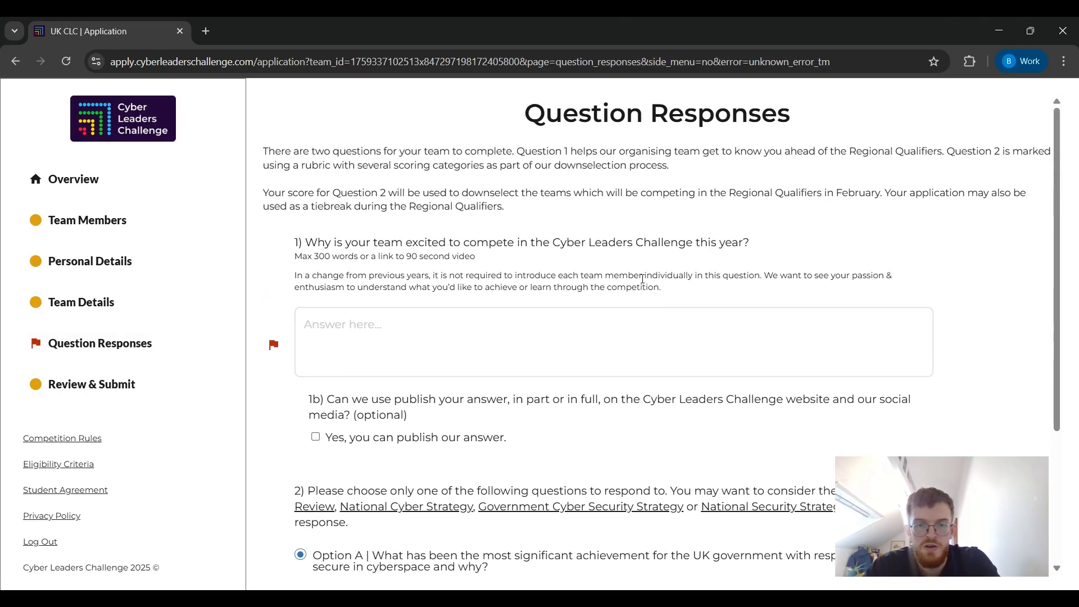
{"action": "left_click", "coordinate": [544, 348]}
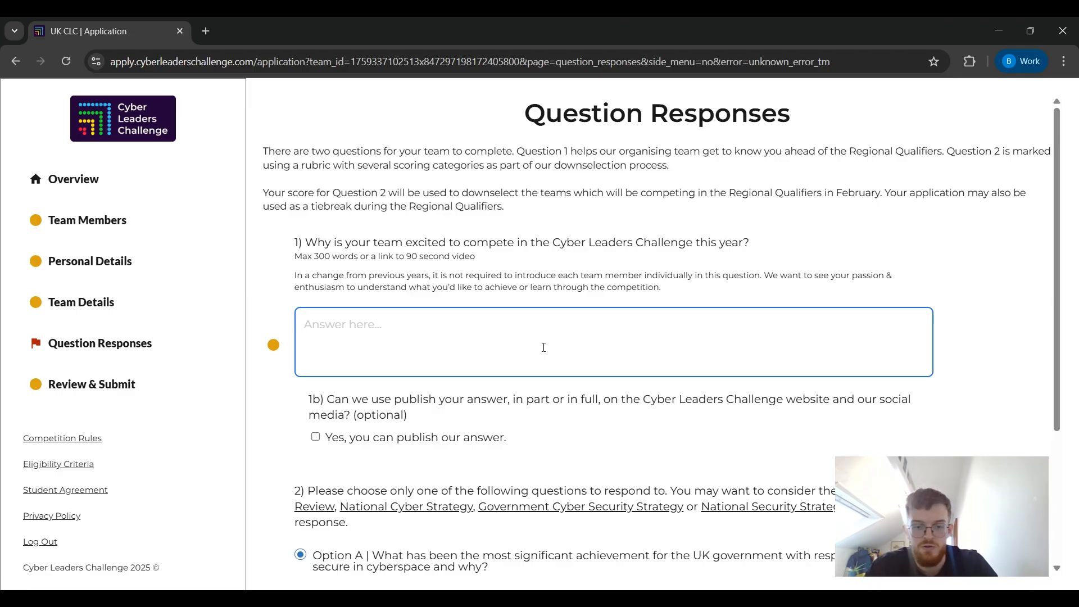
{"action": "type", "text": "We are th e"}
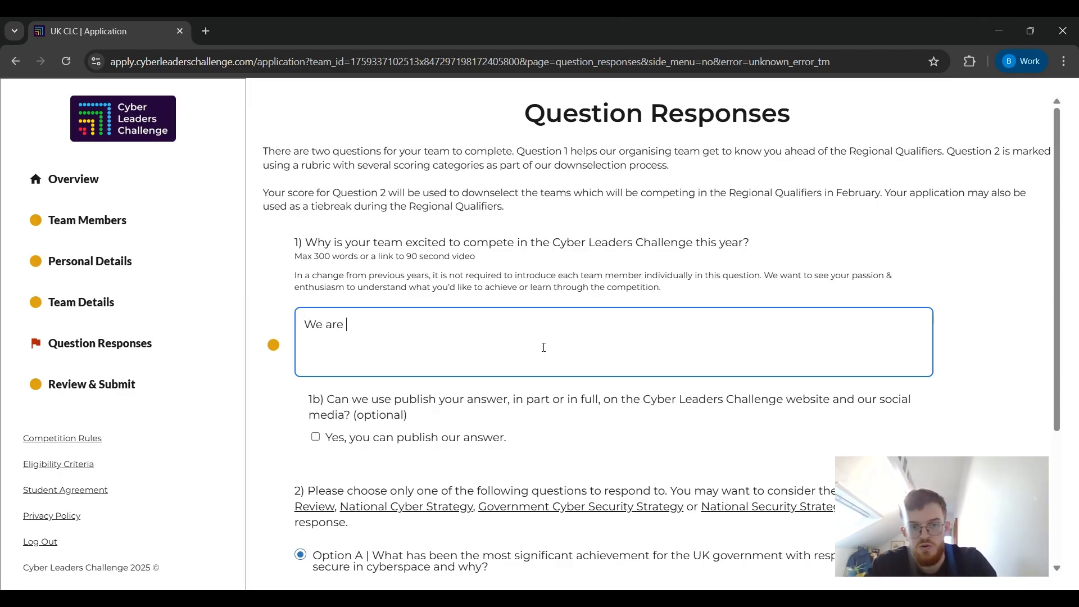
{"action": "key", "text": "BackSpace"}
{"action": "key", "text": "BackSpace"}
{"action": "type", "text": "e best "}
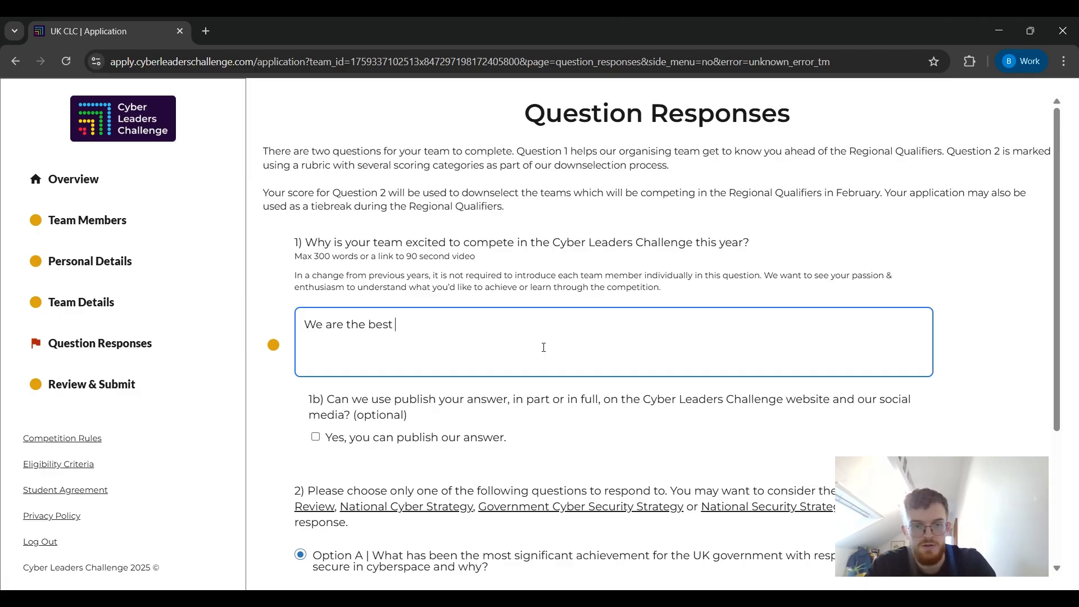
{"action": "type", "text": "team."}
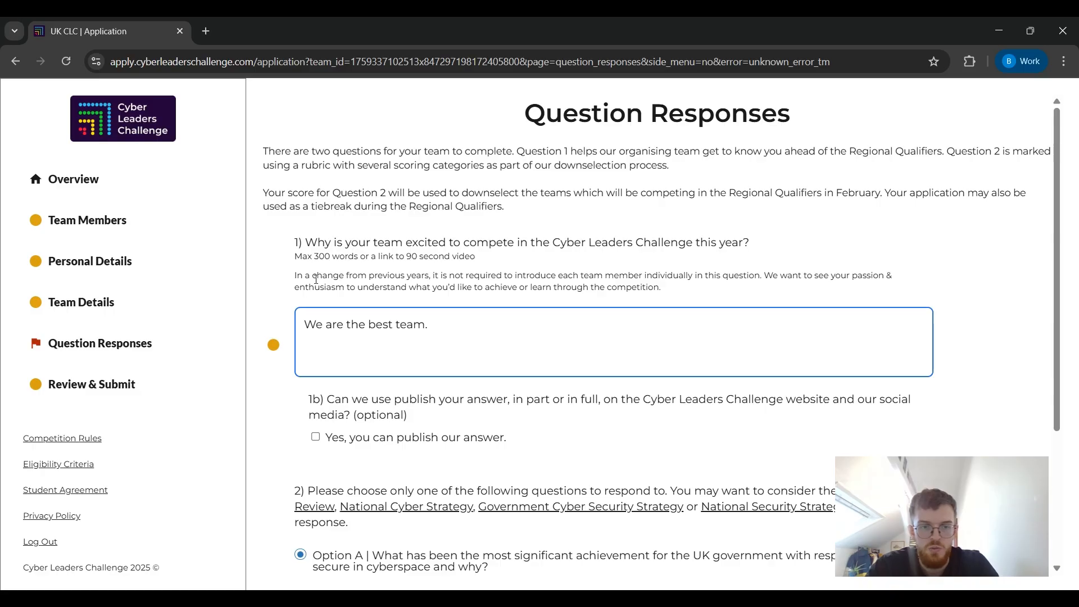
{"action": "left_click", "coordinate": [296, 288]}
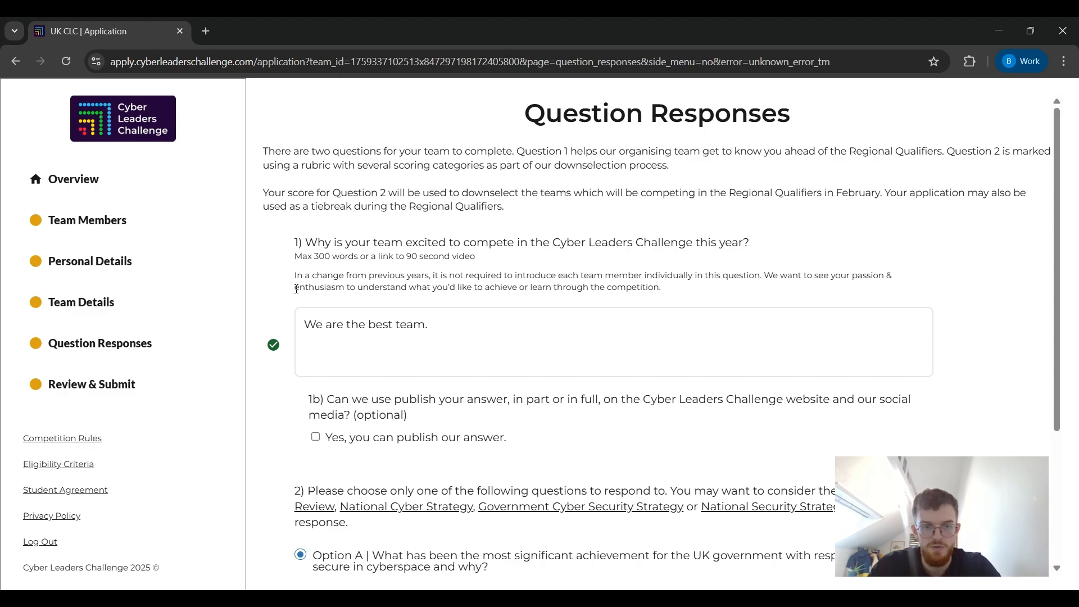
{"action": "left_click", "coordinate": [316, 438]}
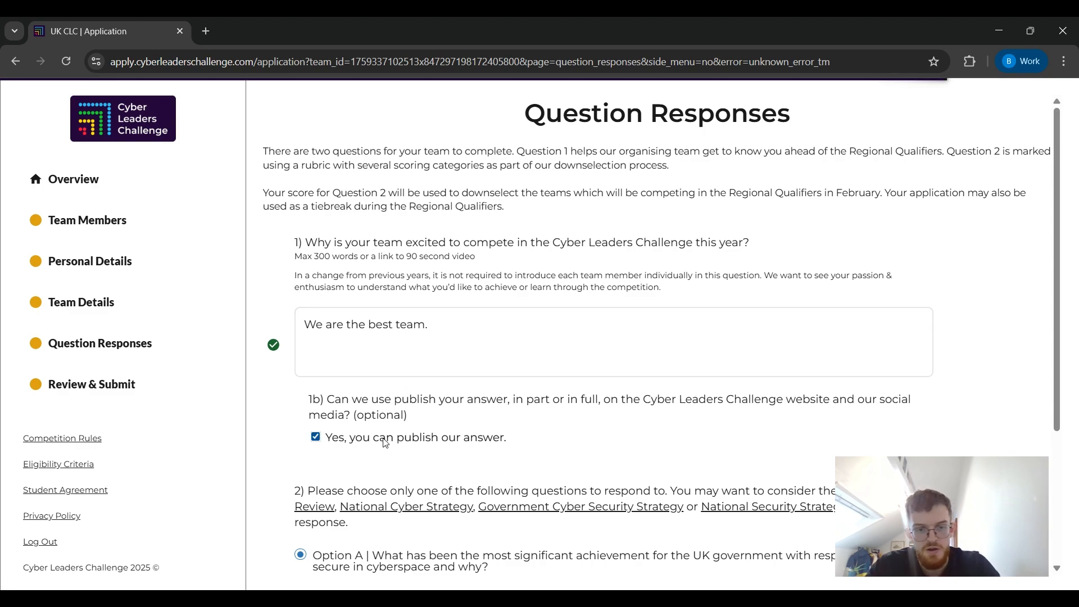
{"action": "scroll", "coordinate": [385, 442], "scroll_direction": "down", "scroll_amount": 3}
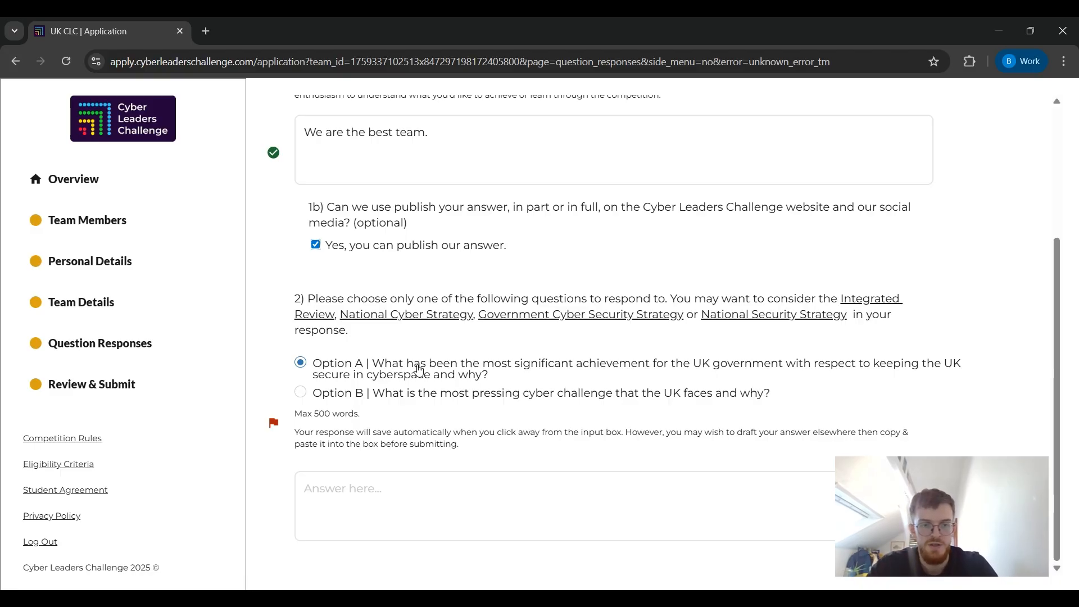
Answer question 2 Option A with 'An excellent answer.' and save it.
{"action": "left_click", "coordinate": [339, 507]}
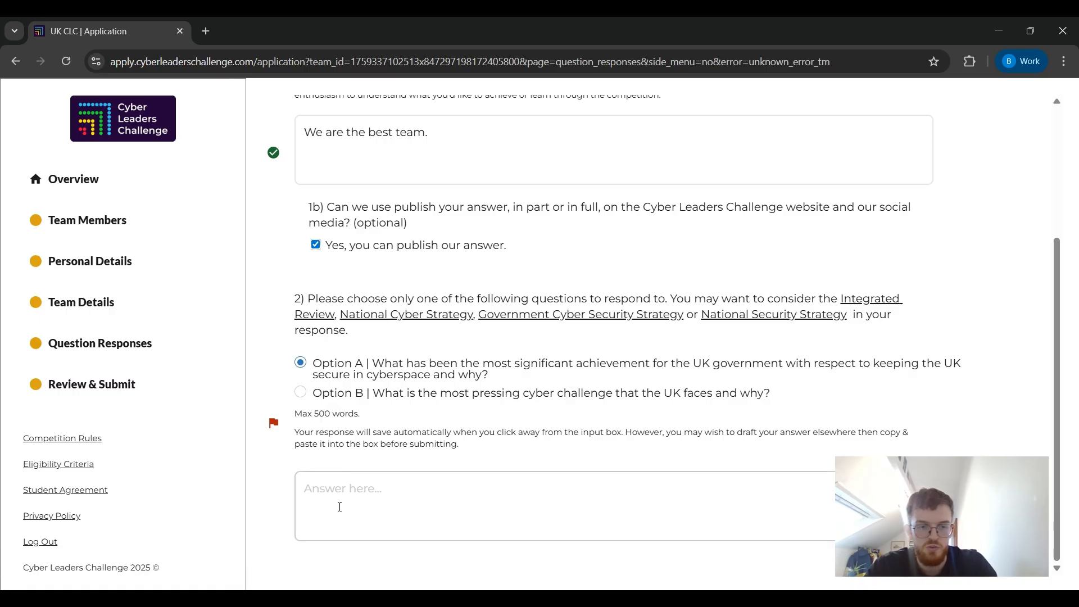
{"action": "left_click", "coordinate": [339, 506]}
{"action": "type", "text": "W"}
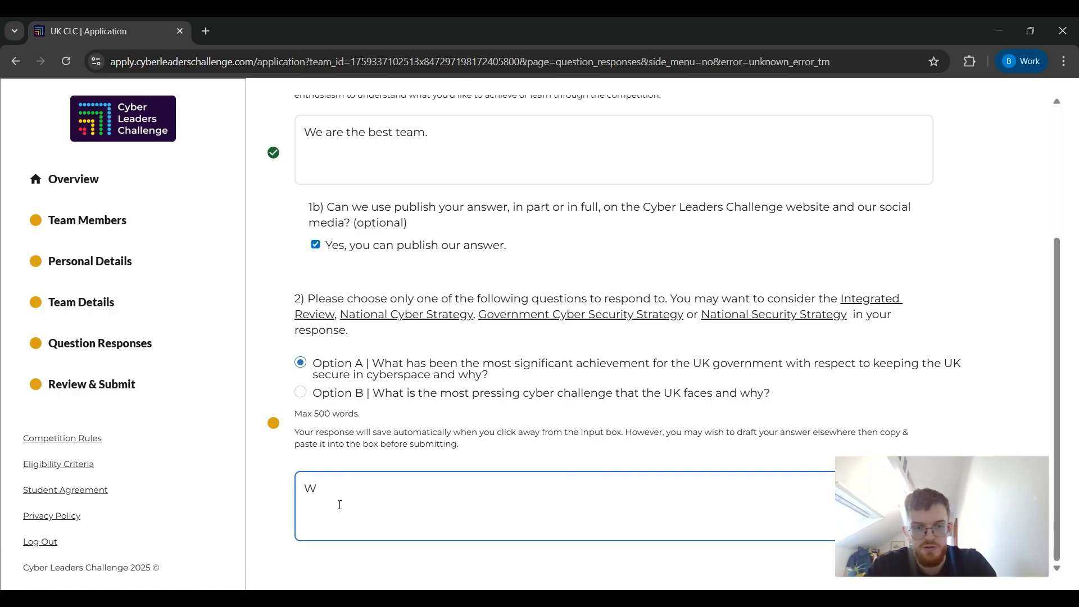
{"action": "key", "text": "BackSpace"}
{"action": "type", "text": "An a"}
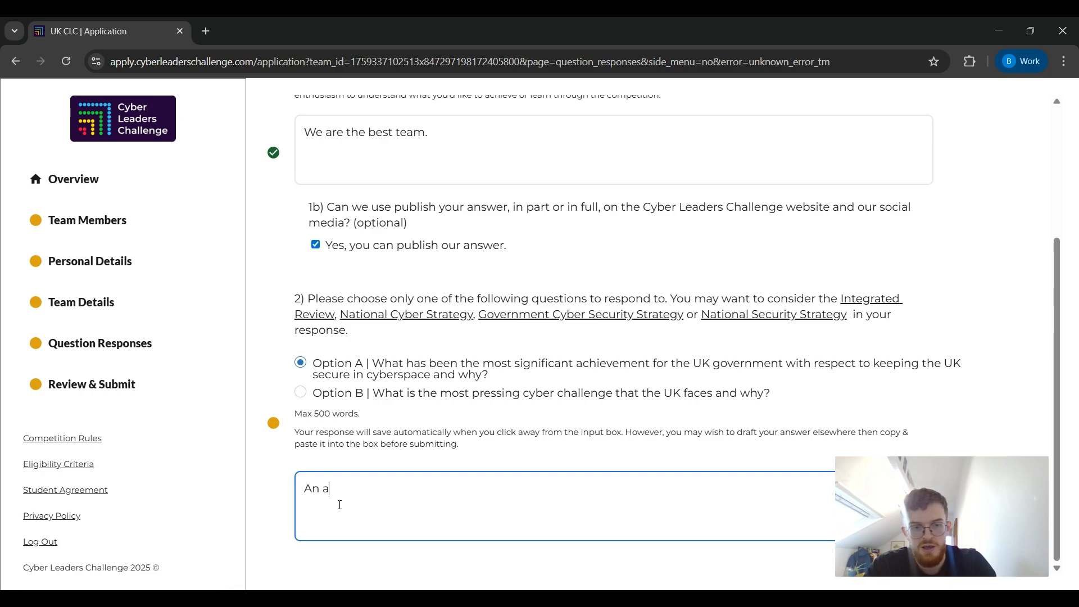
{"action": "key", "text": "BackSpace"}
{"action": "type", "text": "excellent answer."}
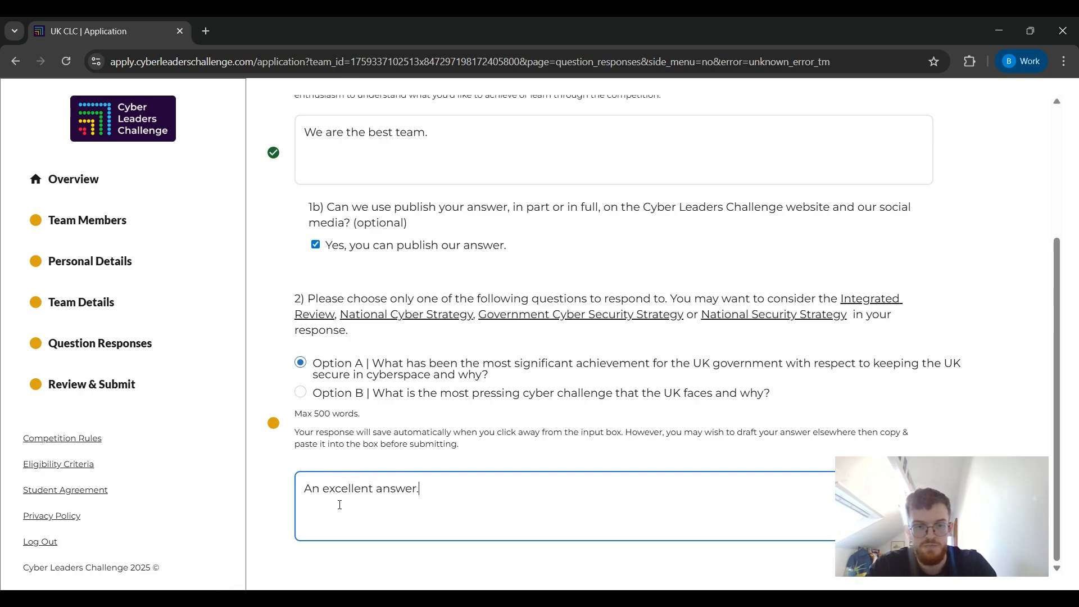
{"action": "left_click", "coordinate": [261, 482]}
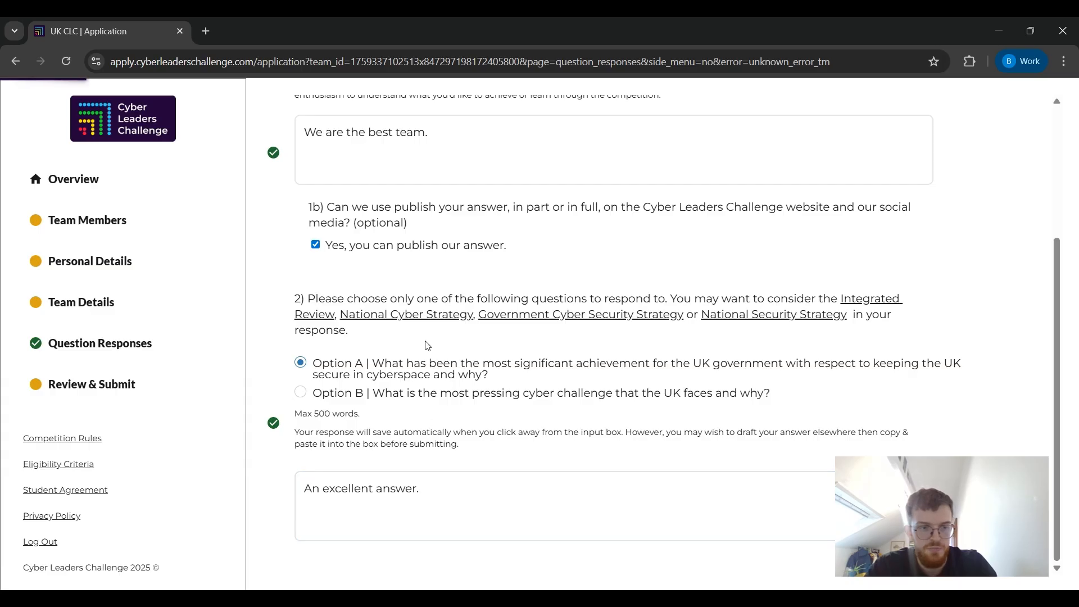
Go to the Review & Submit page from the sidebar.
{"action": "scroll", "coordinate": [426, 341], "scroll_direction": "up", "scroll_amount": 1}
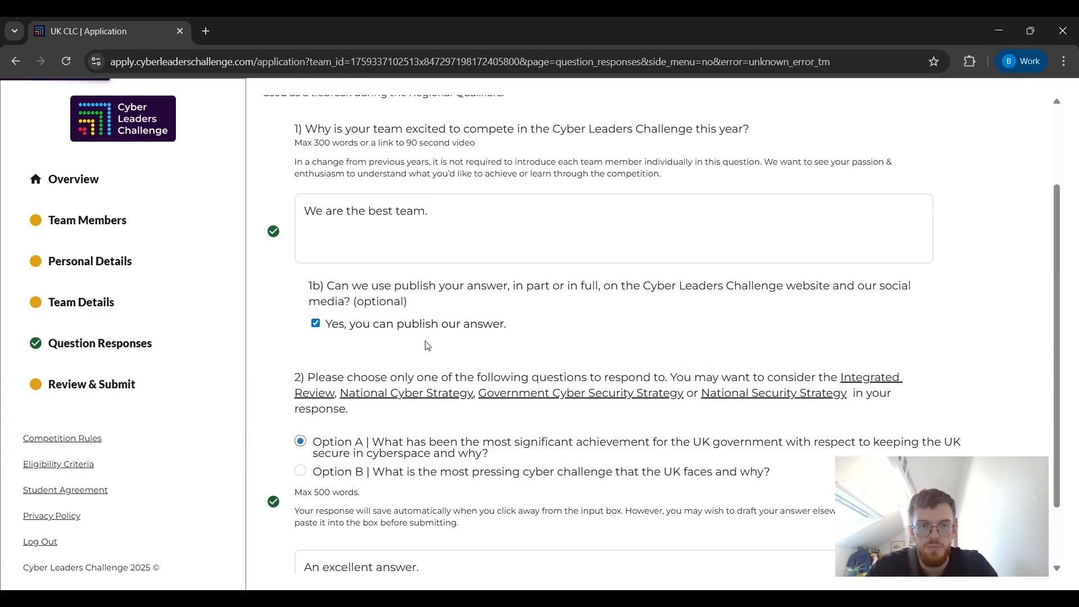
{"action": "scroll", "coordinate": [427, 346], "scroll_direction": "up", "scroll_amount": 1}
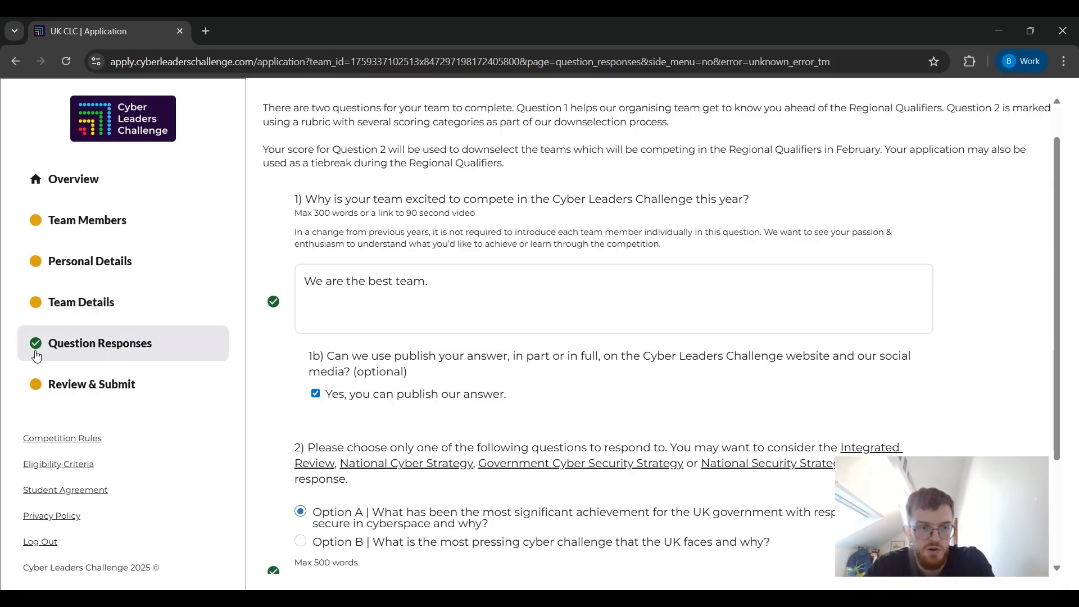
{"action": "left_click", "coordinate": [119, 384]}
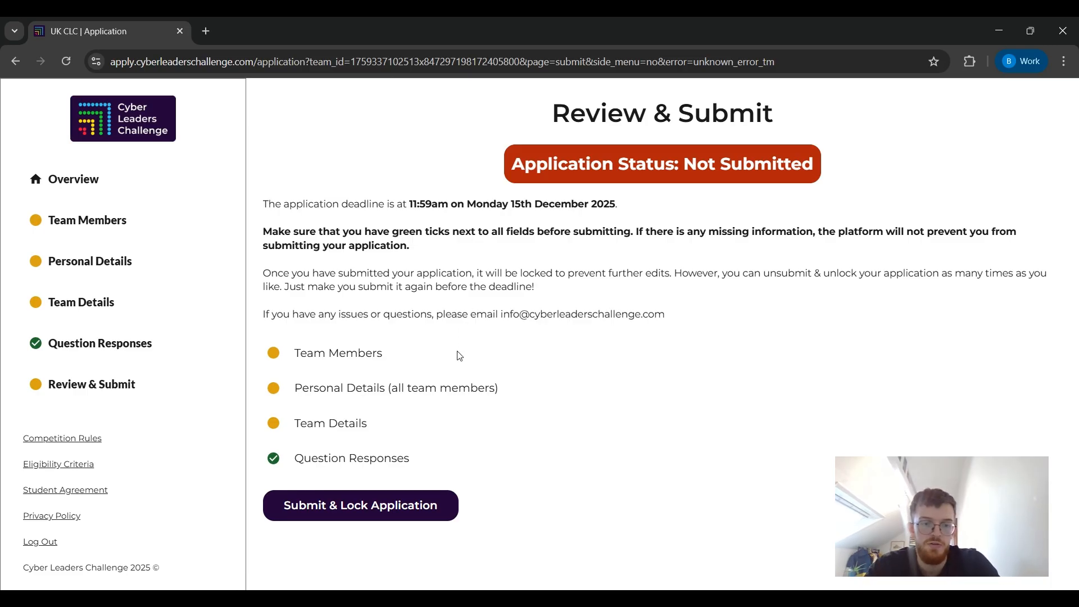
Submit and lock the application, unlock it, then resubmit so it reads Submitted.
{"action": "left_click", "coordinate": [378, 507]}
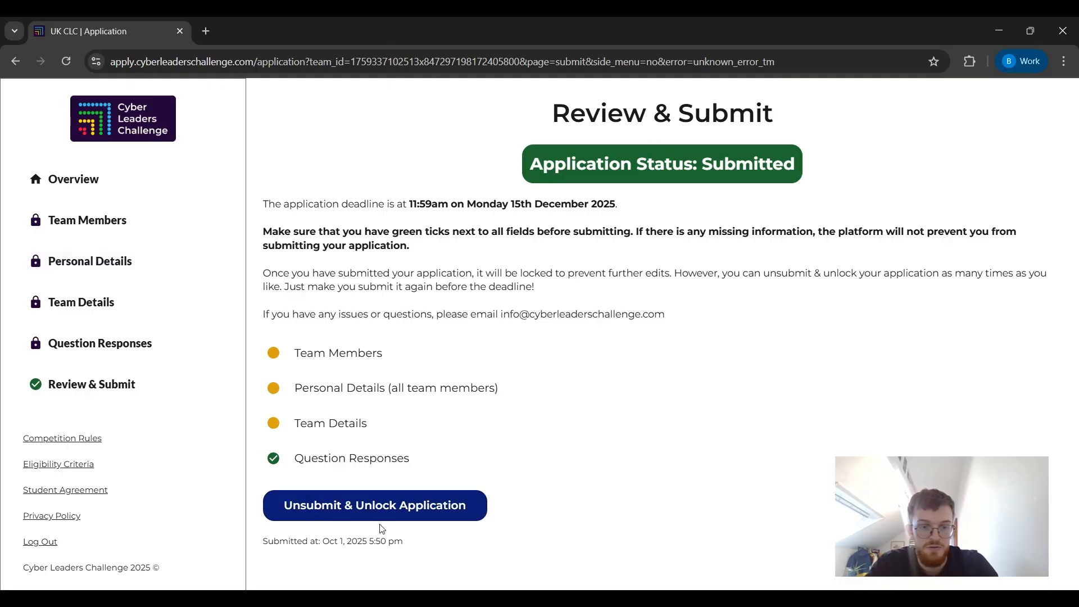
{"action": "left_click", "coordinate": [382, 503]}
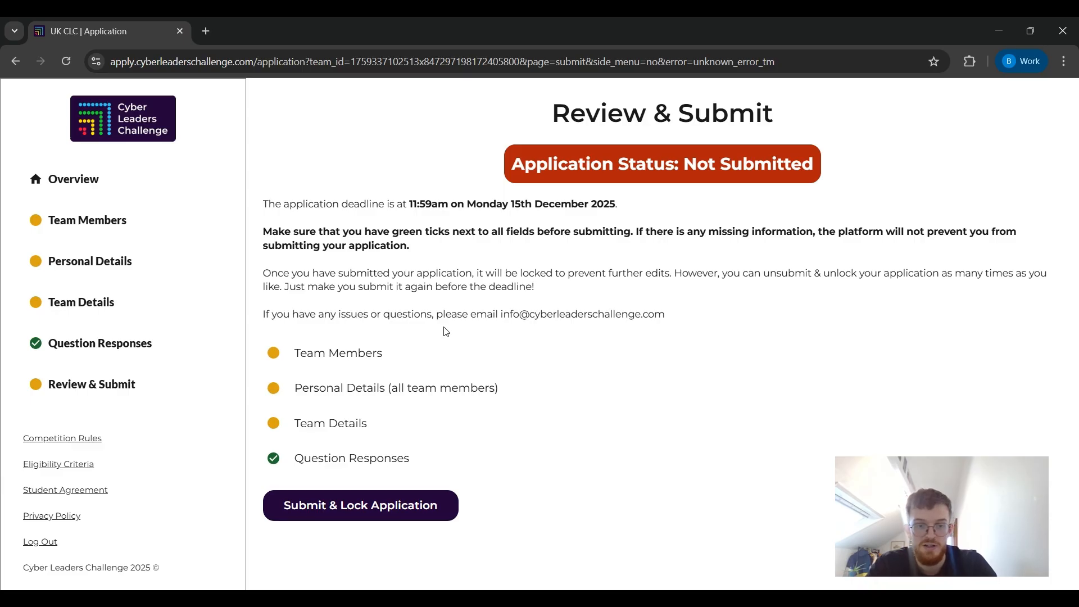
{"action": "left_click", "coordinate": [366, 513]}
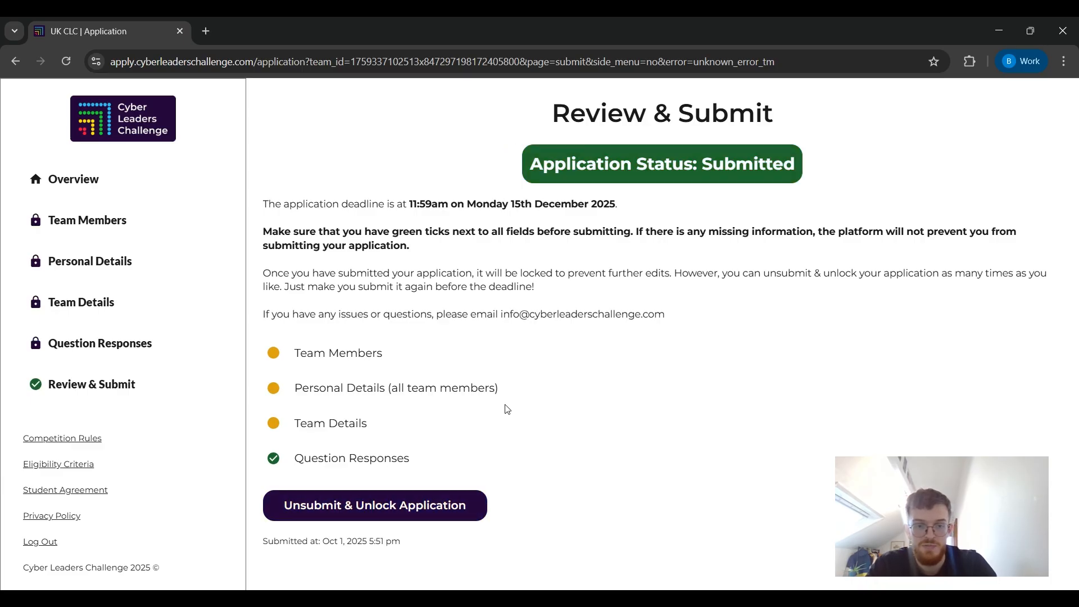